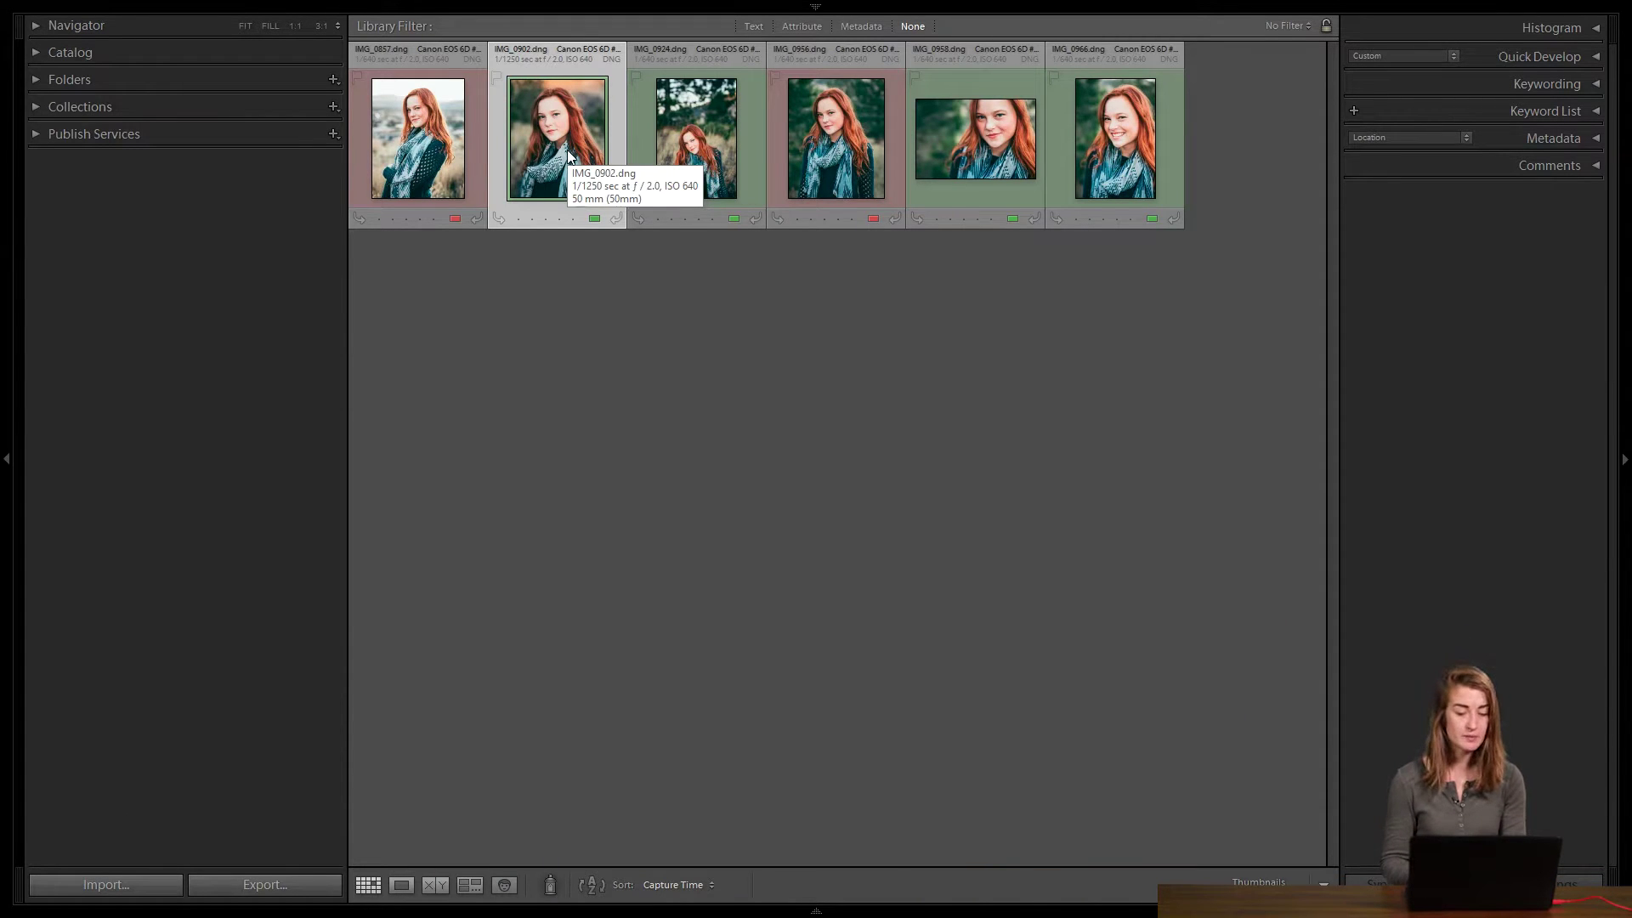
Open the IMG_0902 portrait in Develop and zoom to 1:1 on the woman's face
key(d)
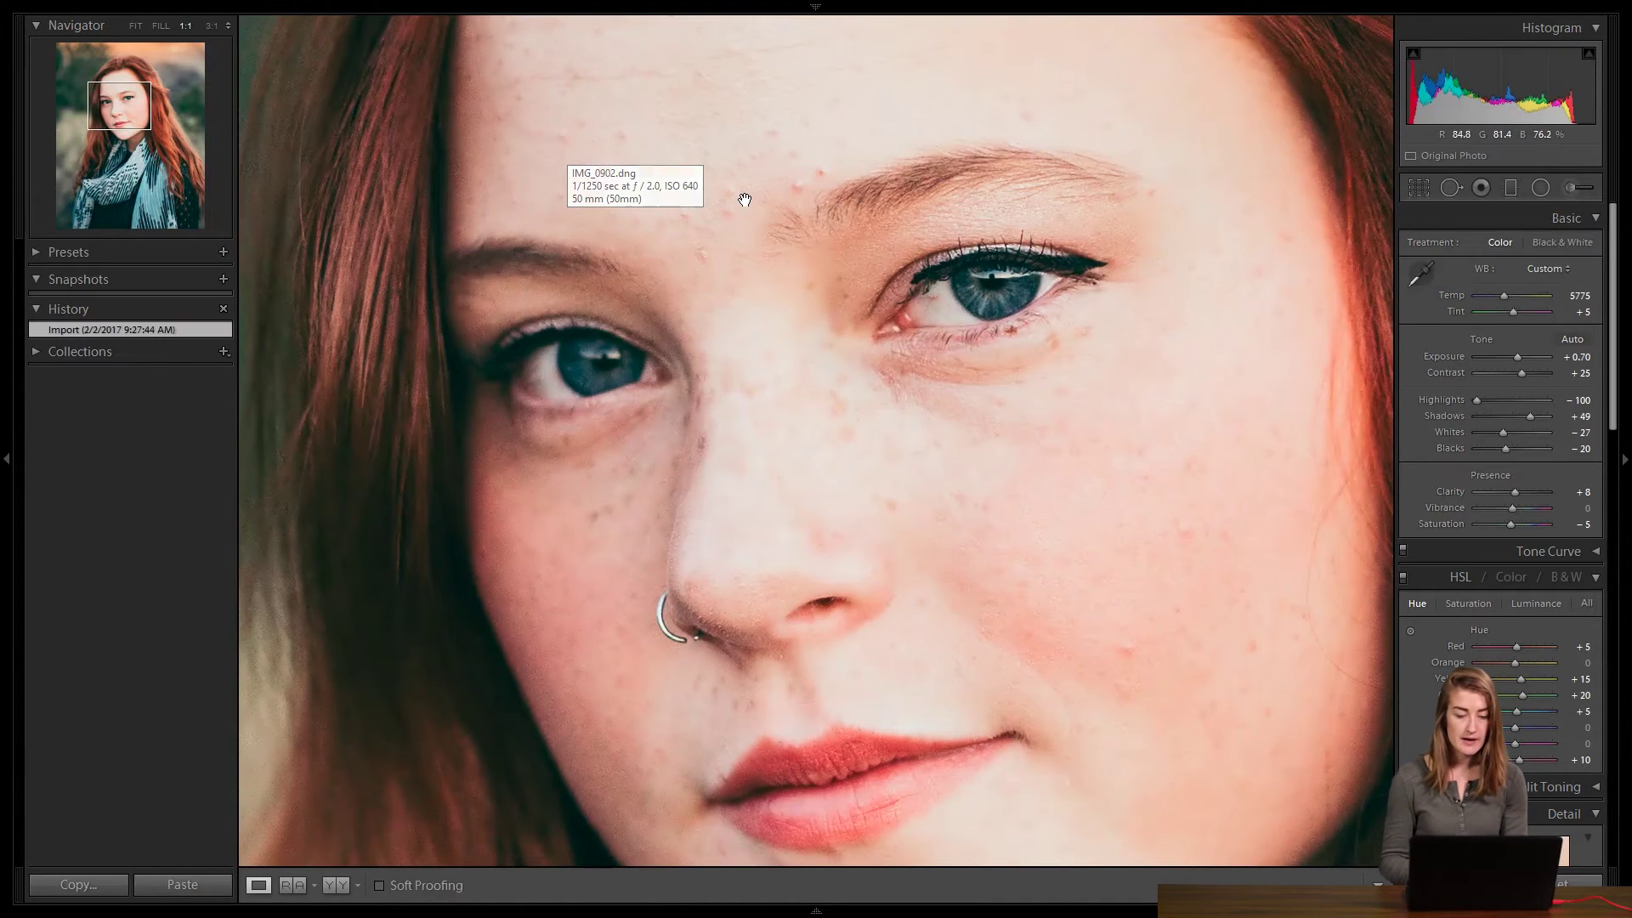
click(783, 395)
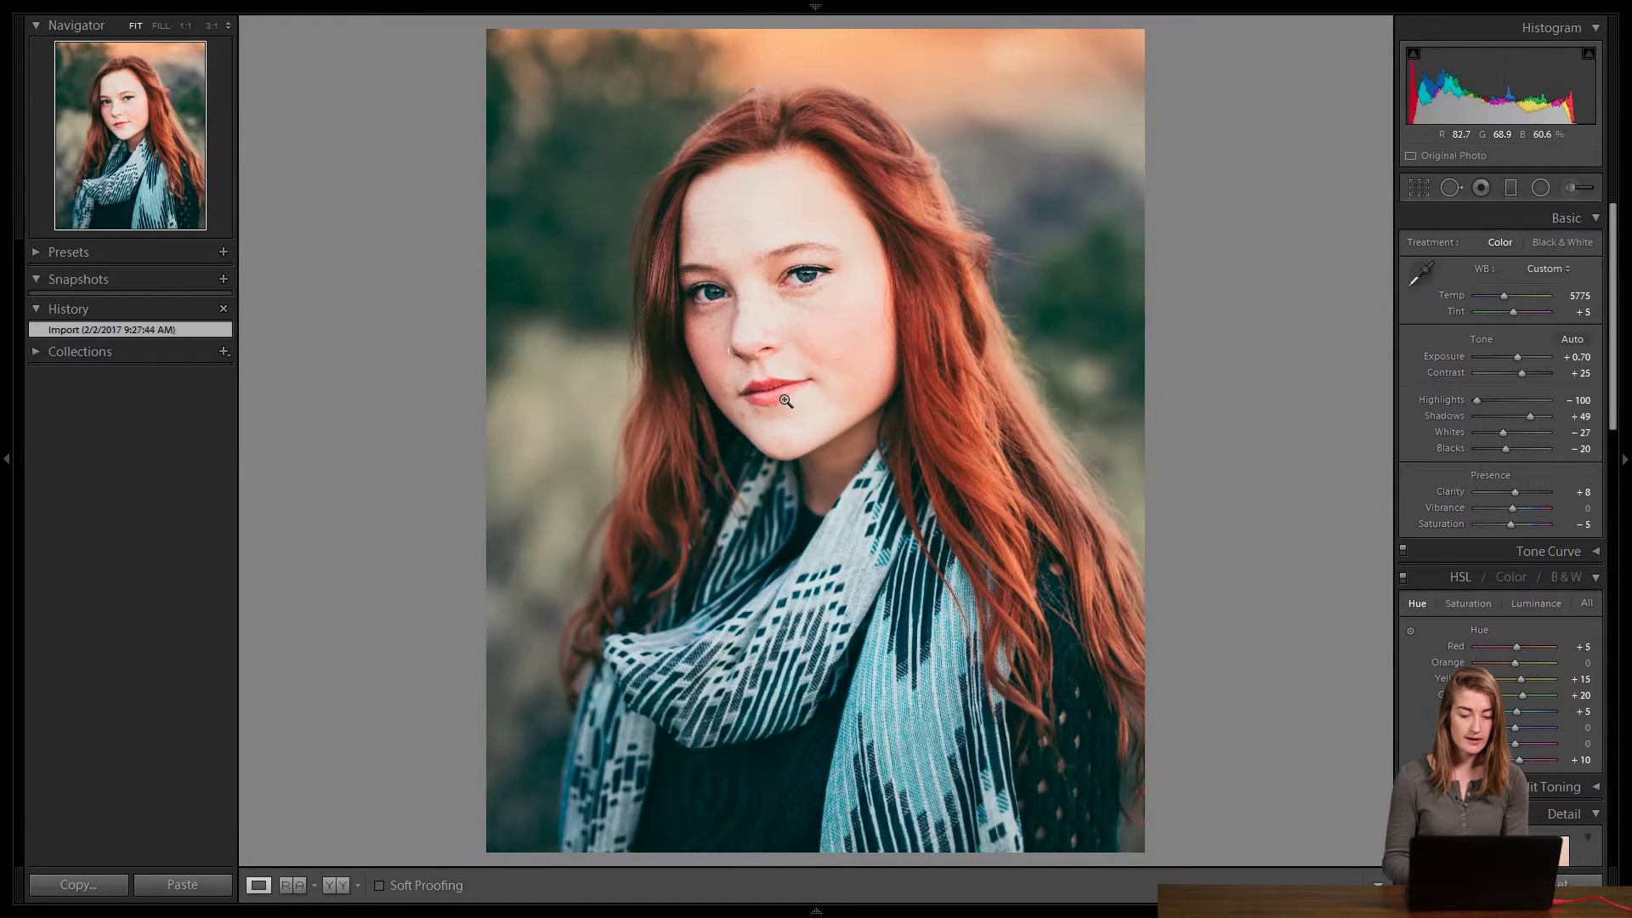
click(785, 299)
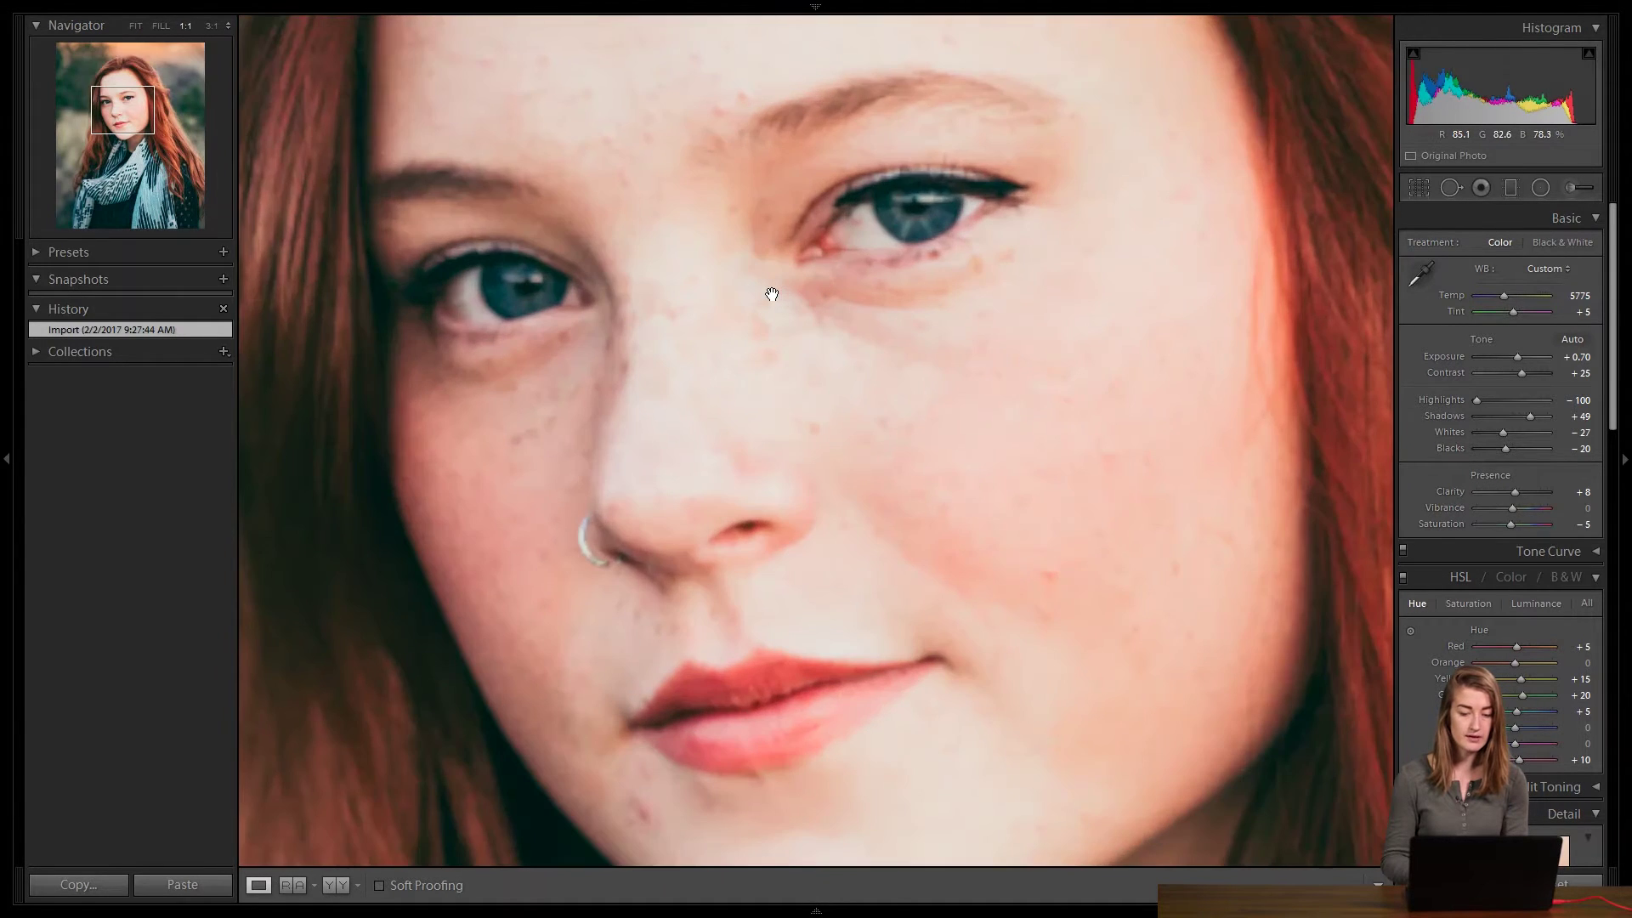
drag(958, 209, 953, 253)
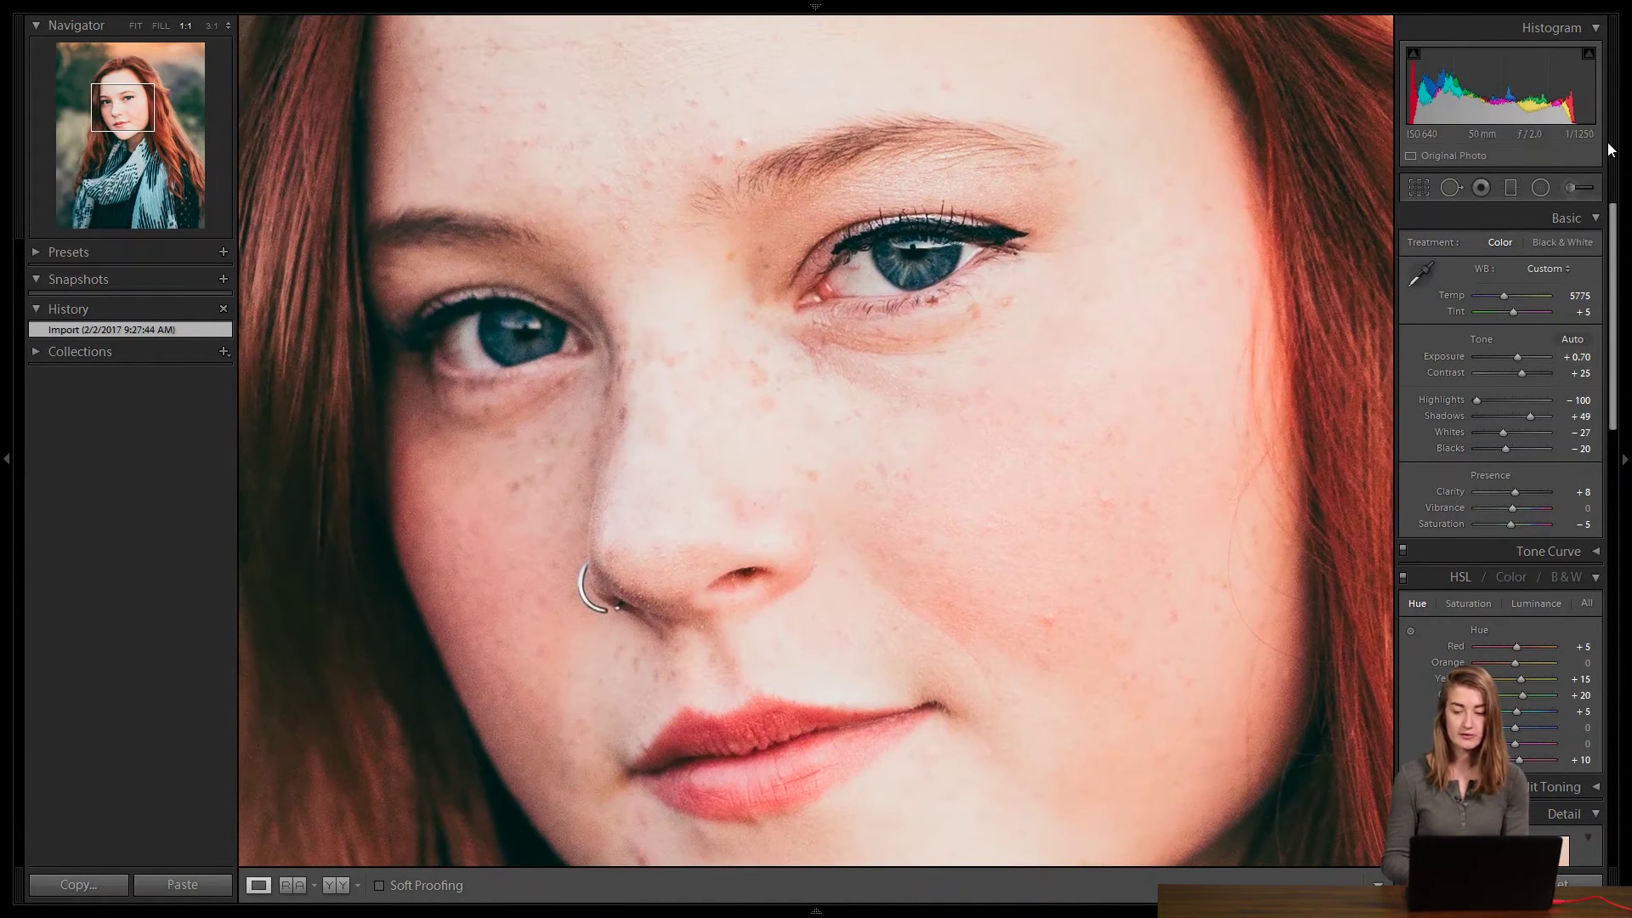
Open the Adjustment Brush and reset all its effect sliders to 0
click(1566, 188)
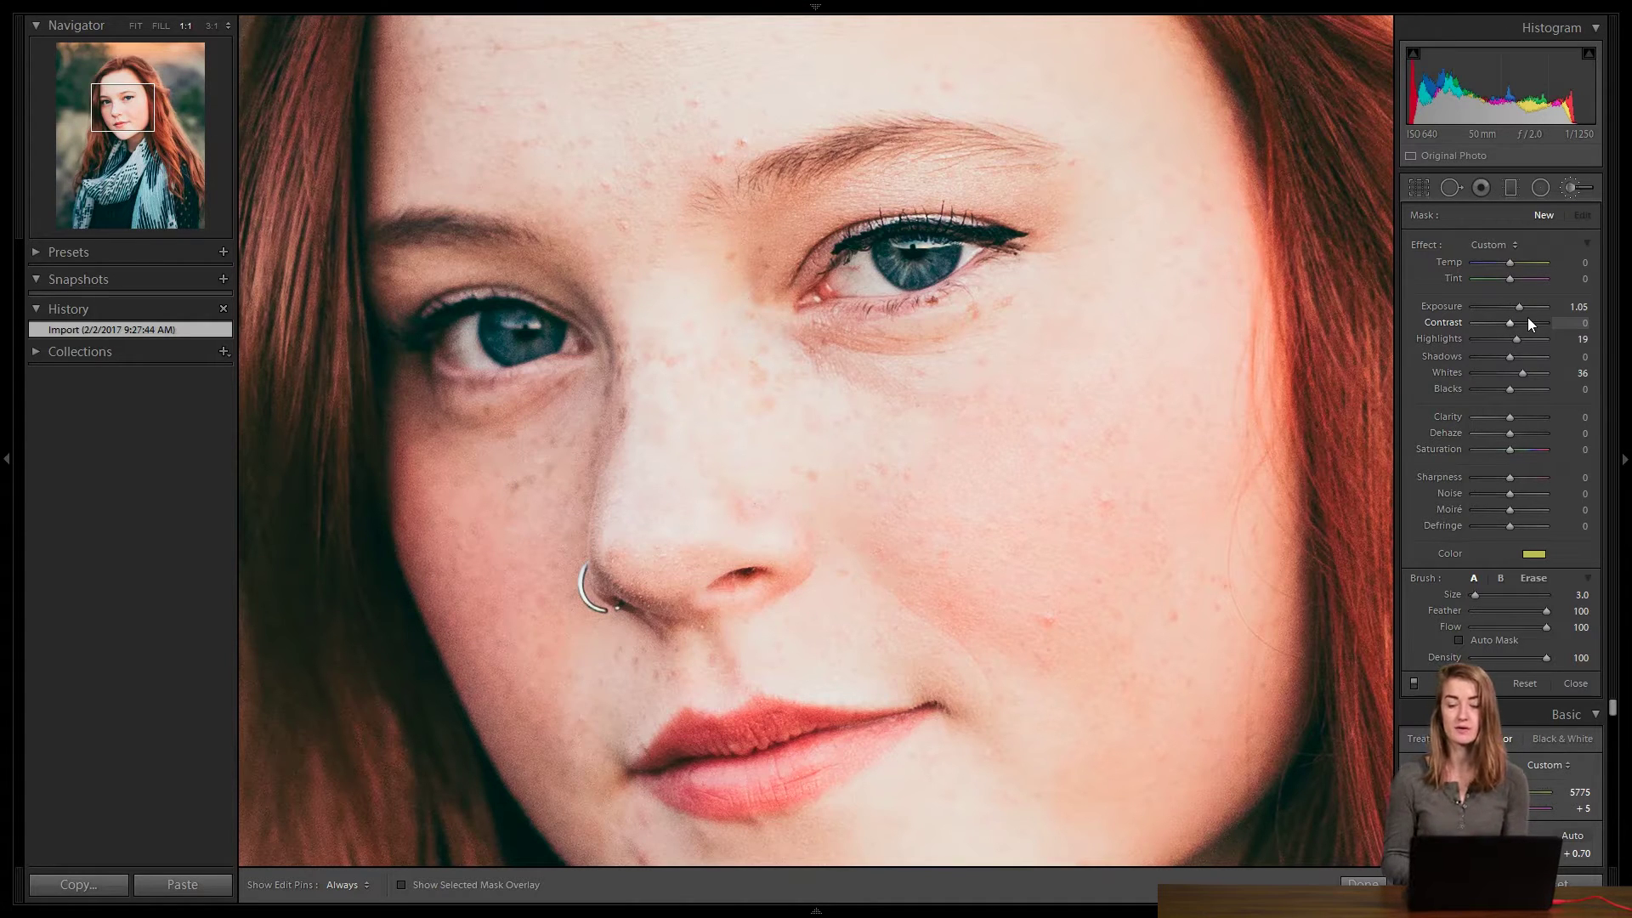
double_click(1425, 245)
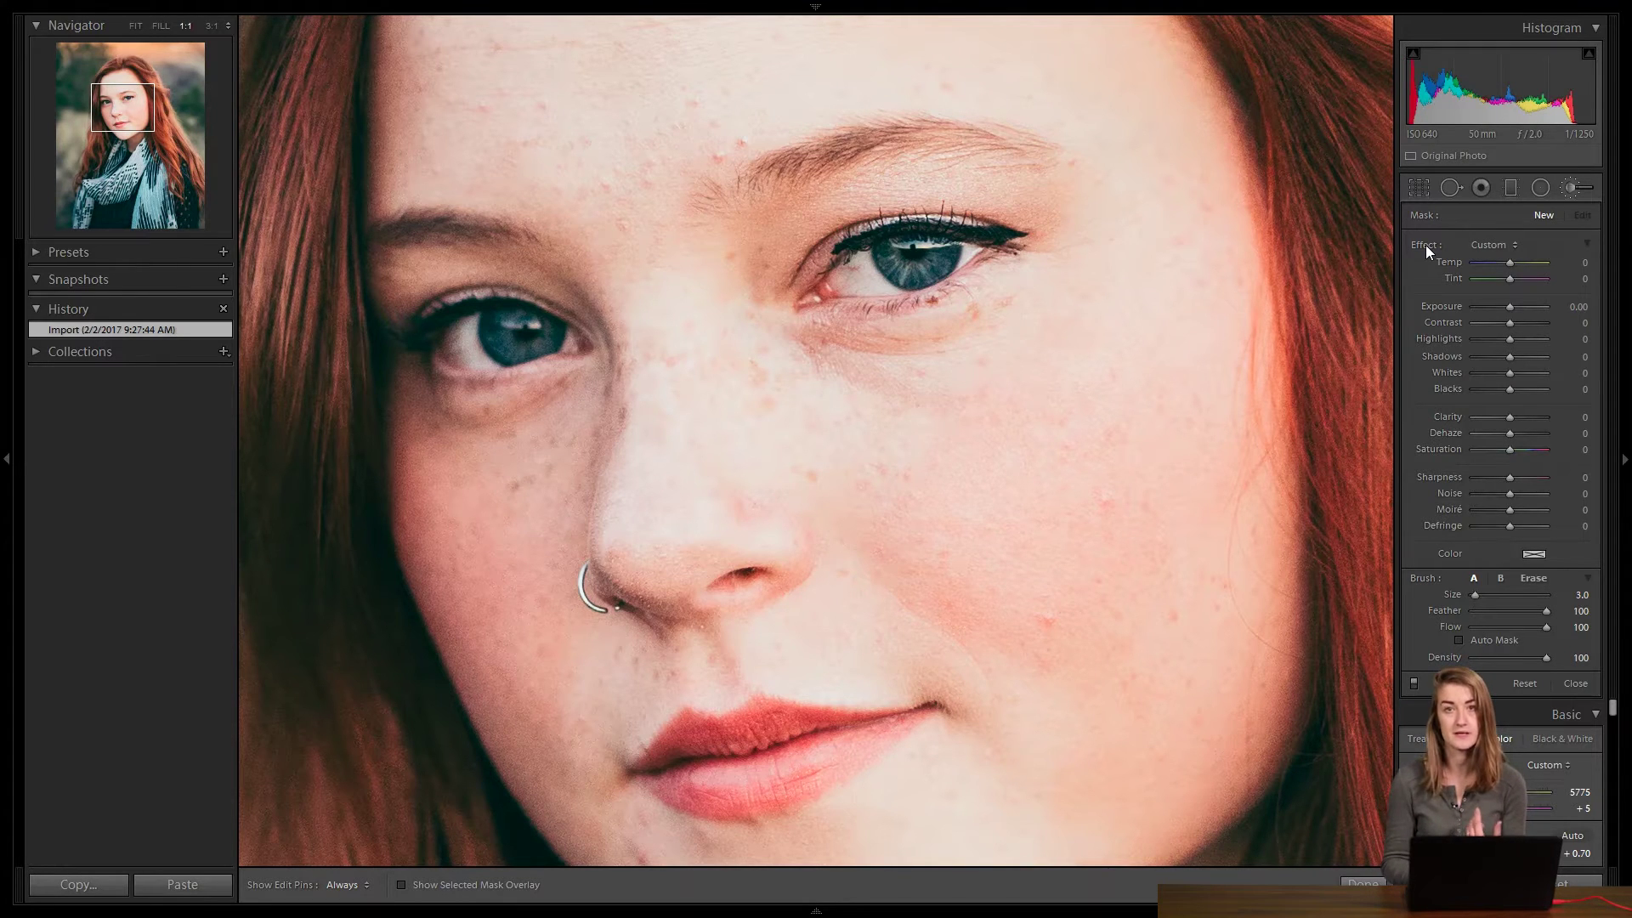
Choose the Iris Enhance brush effect and paint it over the right eye's iris
click(1513, 246)
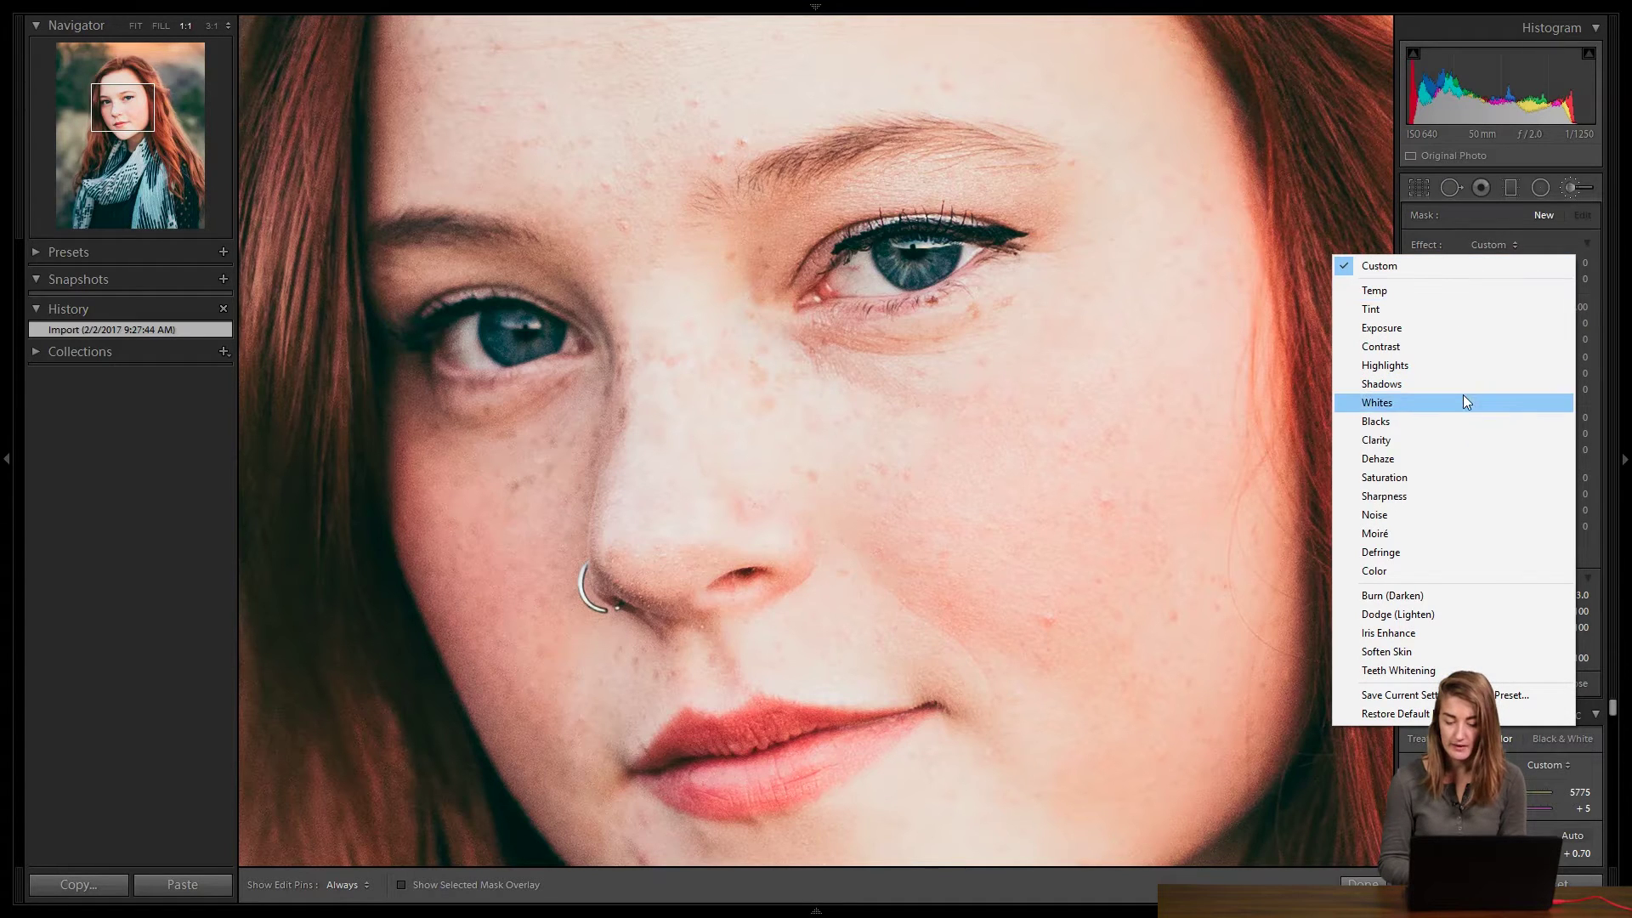
click(1419, 635)
key(h)
mouse_move(900, 273)
mouse_down()
mouse_move(886, 254)
mouse_move(914, 268)
mouse_move(944, 248)
mouse_move(916, 273)
mouse_move(950, 245)
mouse_up()
key(h)
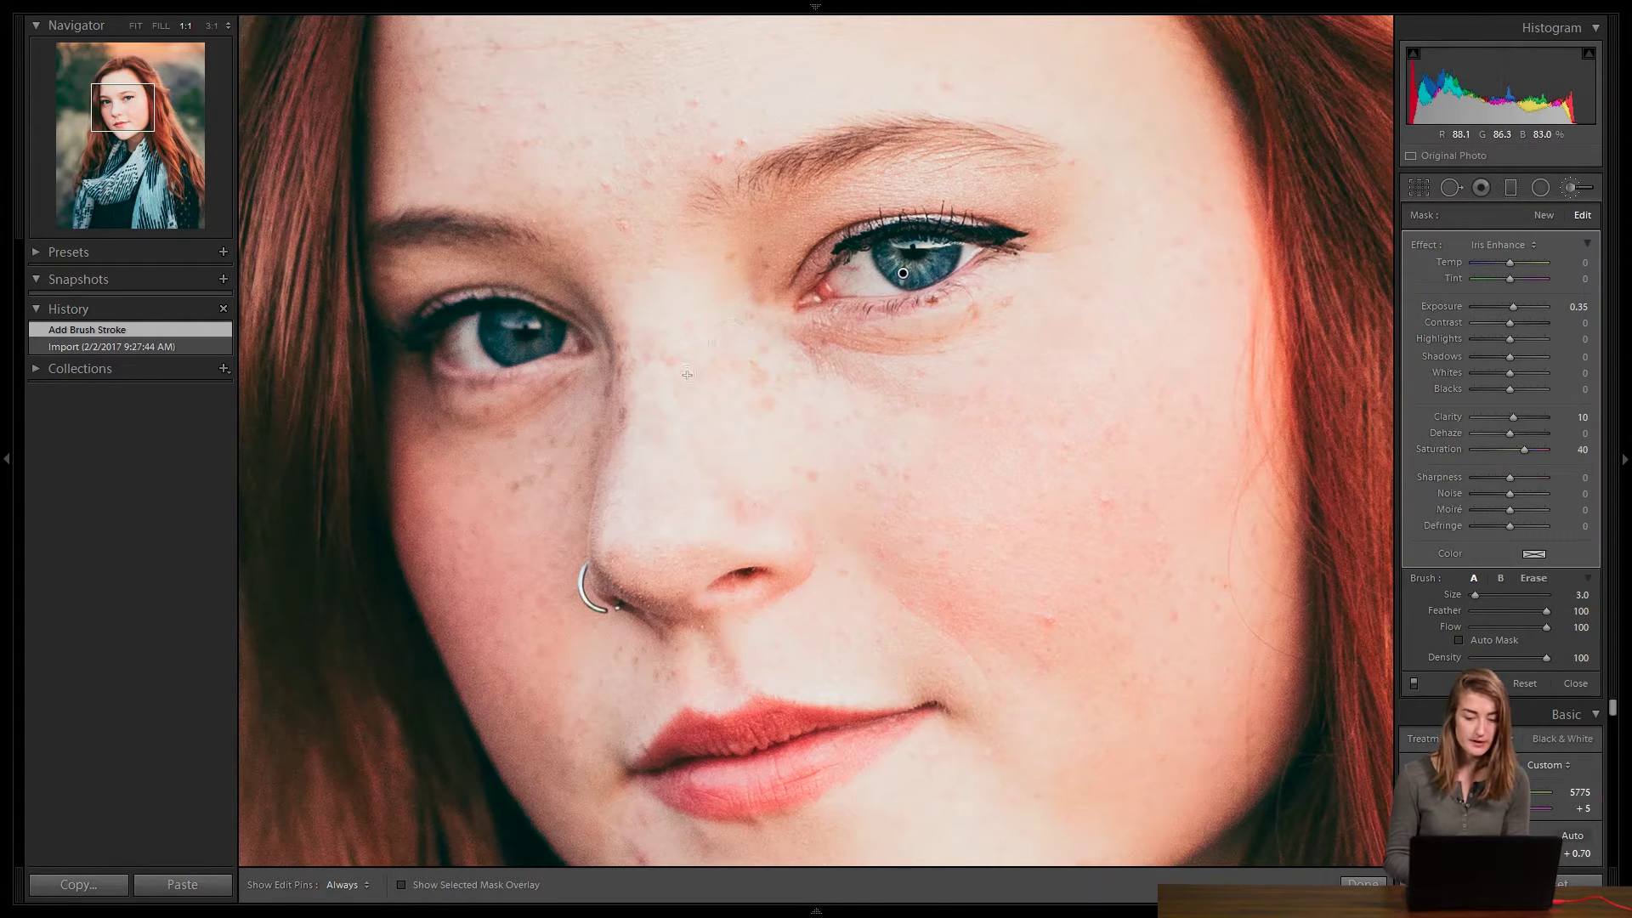
Paint Iris Enhance over the left iris, then undo that stroke
key(h)
mouse_move(504, 321)
mouse_down()
mouse_move(506, 344)
mouse_move(547, 329)
mouse_up()
key(h)
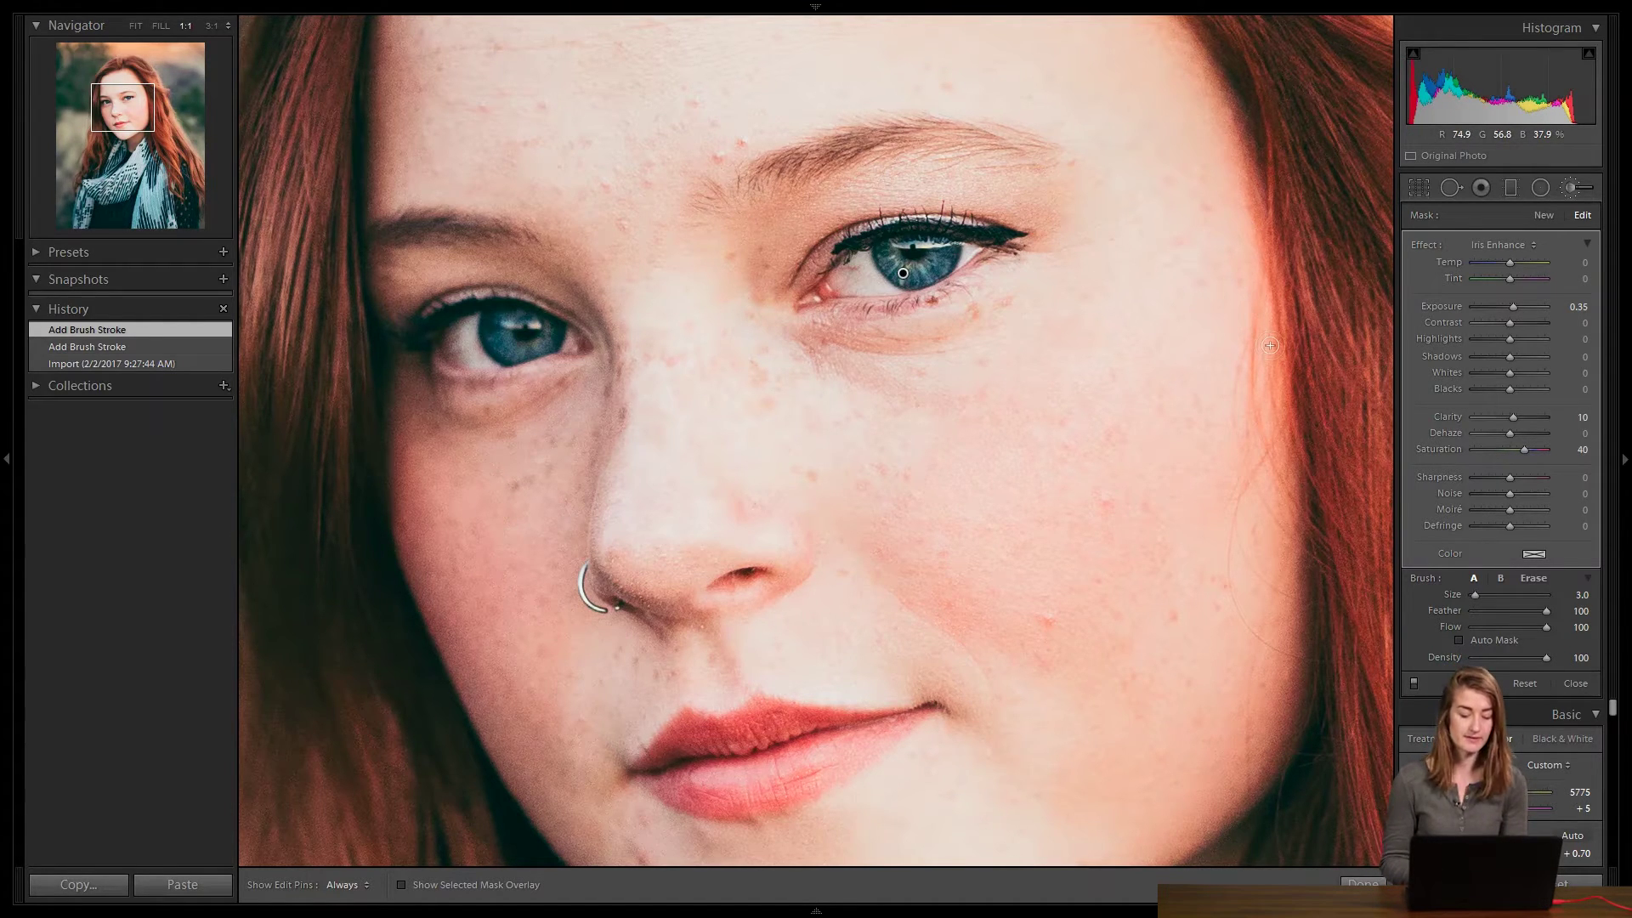
key(ctrl+z)
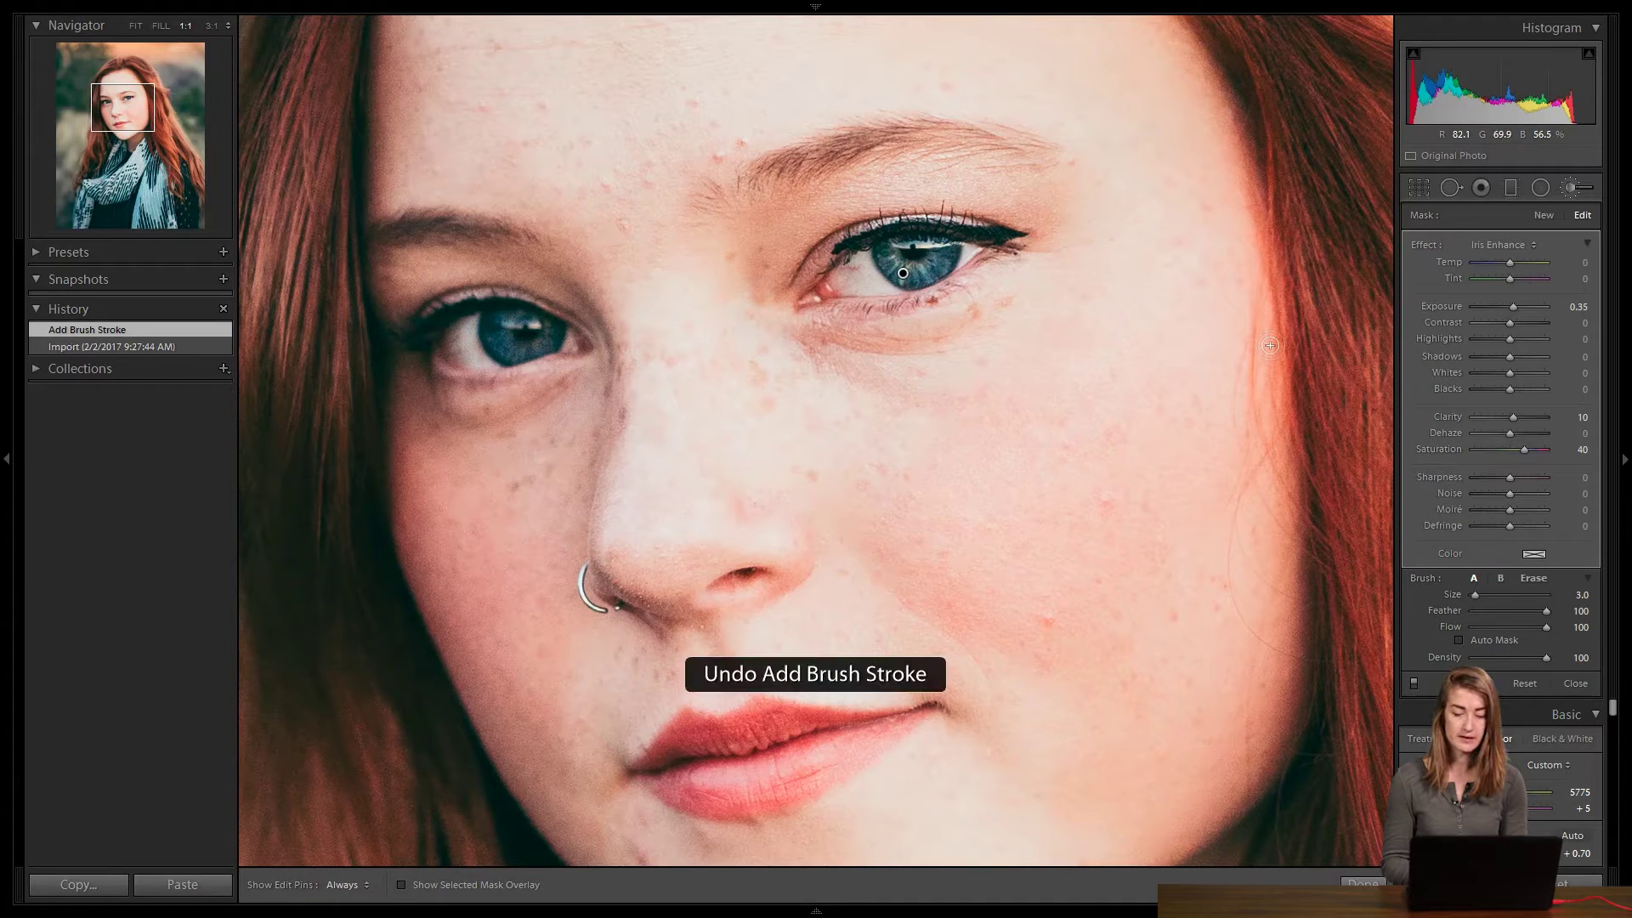
Undo the remaining iris stroke, zero Saturation, Clarity and Exposure, then set Exposure to 0.57
key(ctrl+z)
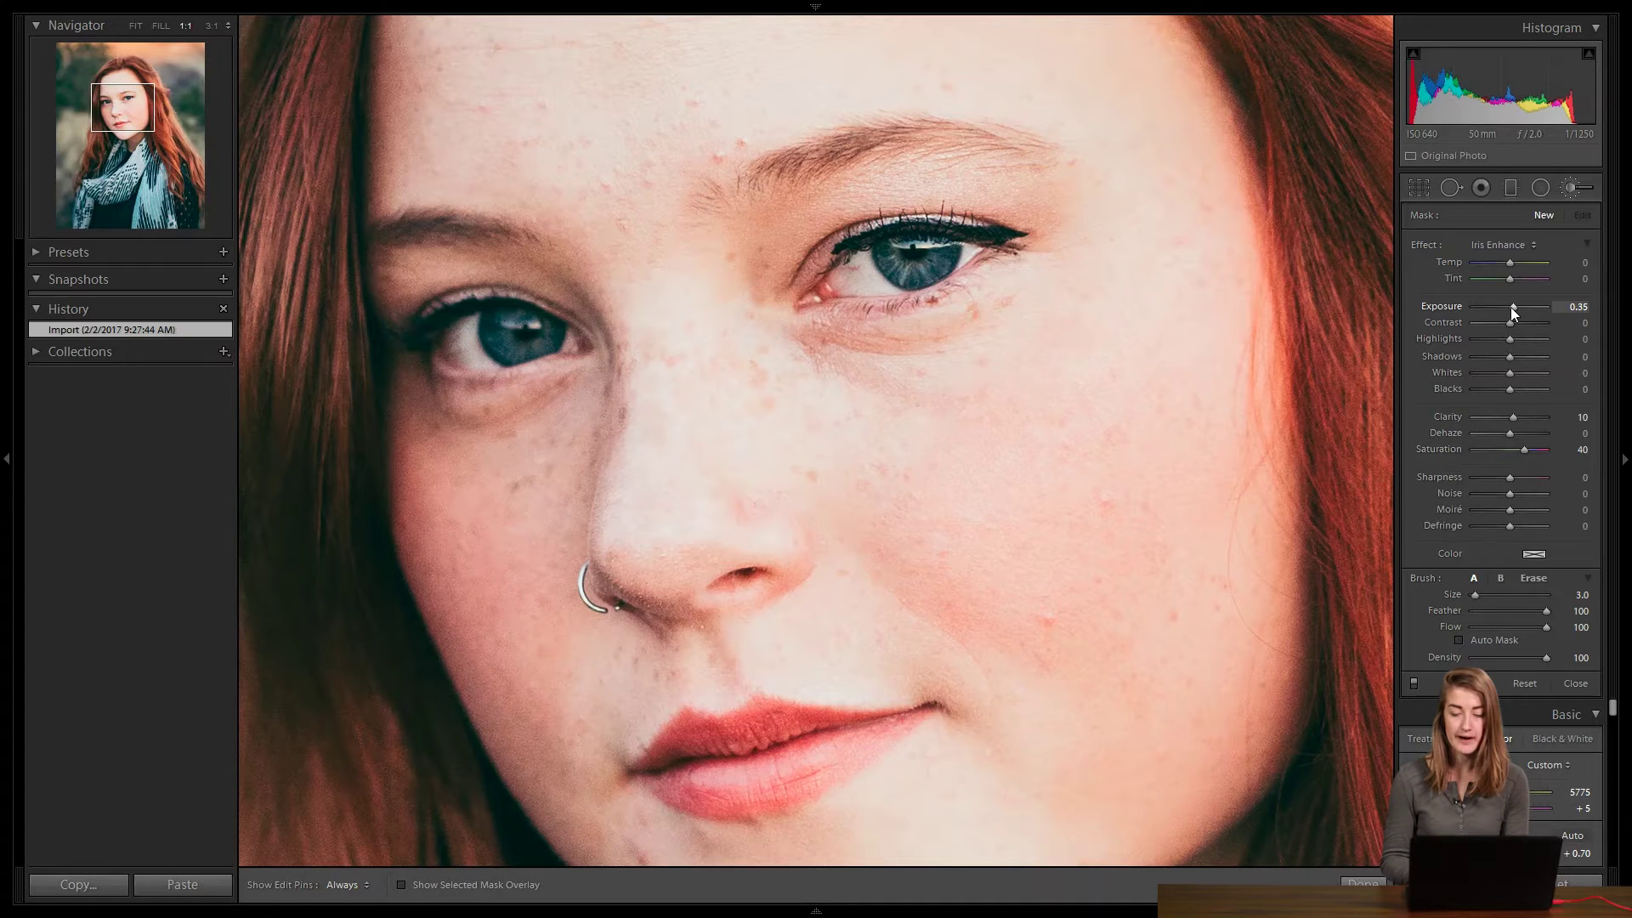
double_click(1523, 447)
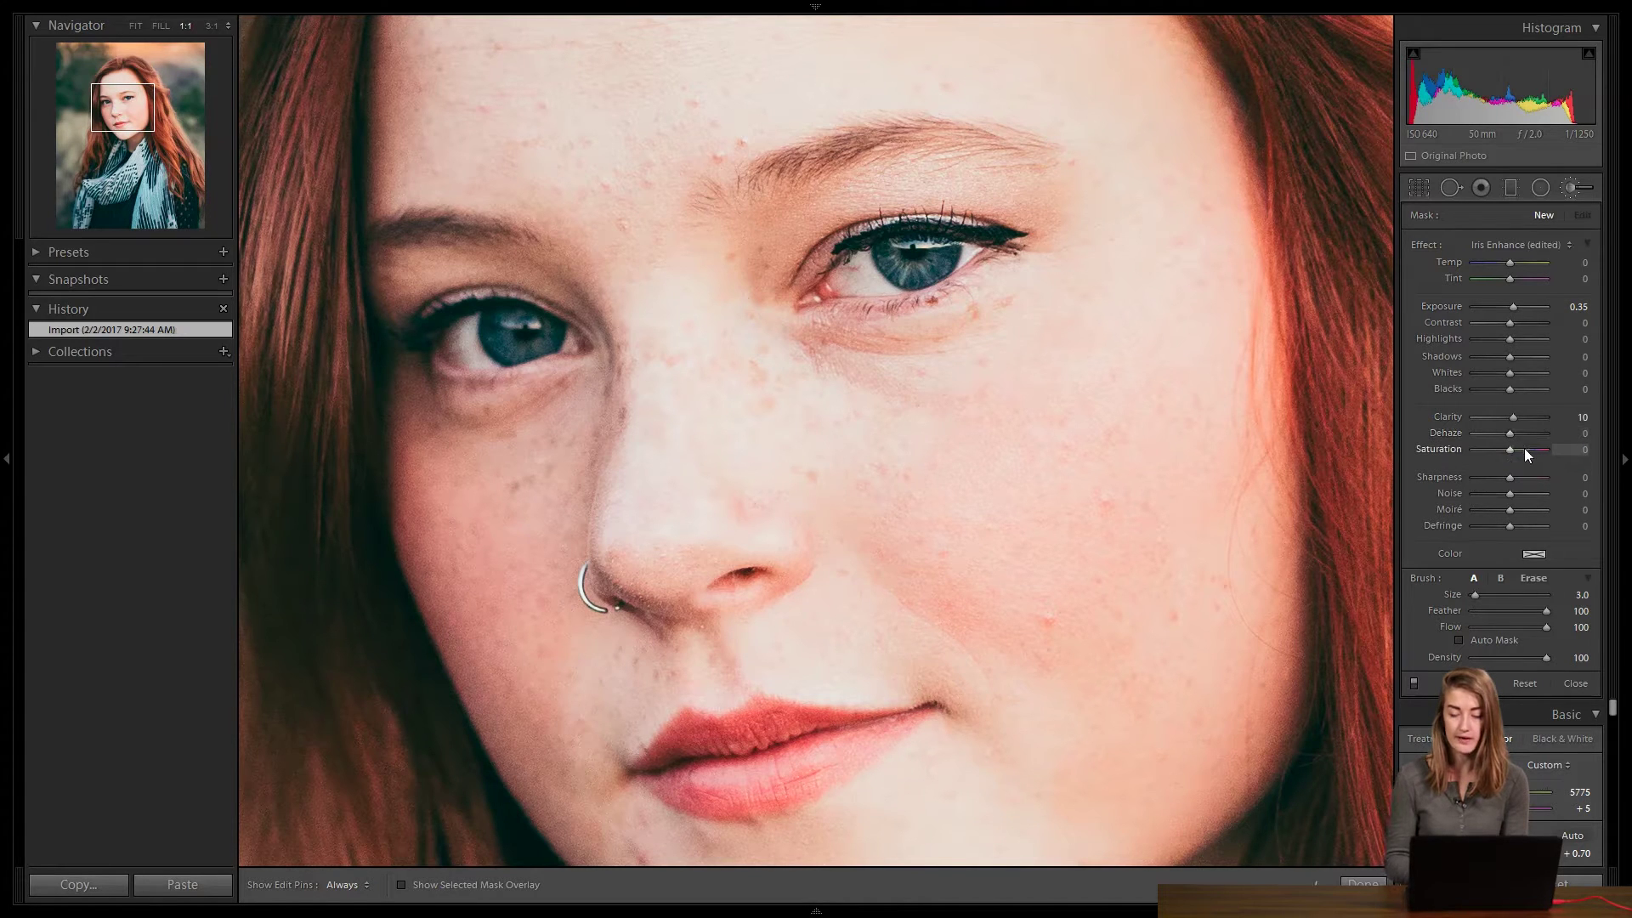
double_click(1513, 417)
double_click(1512, 307)
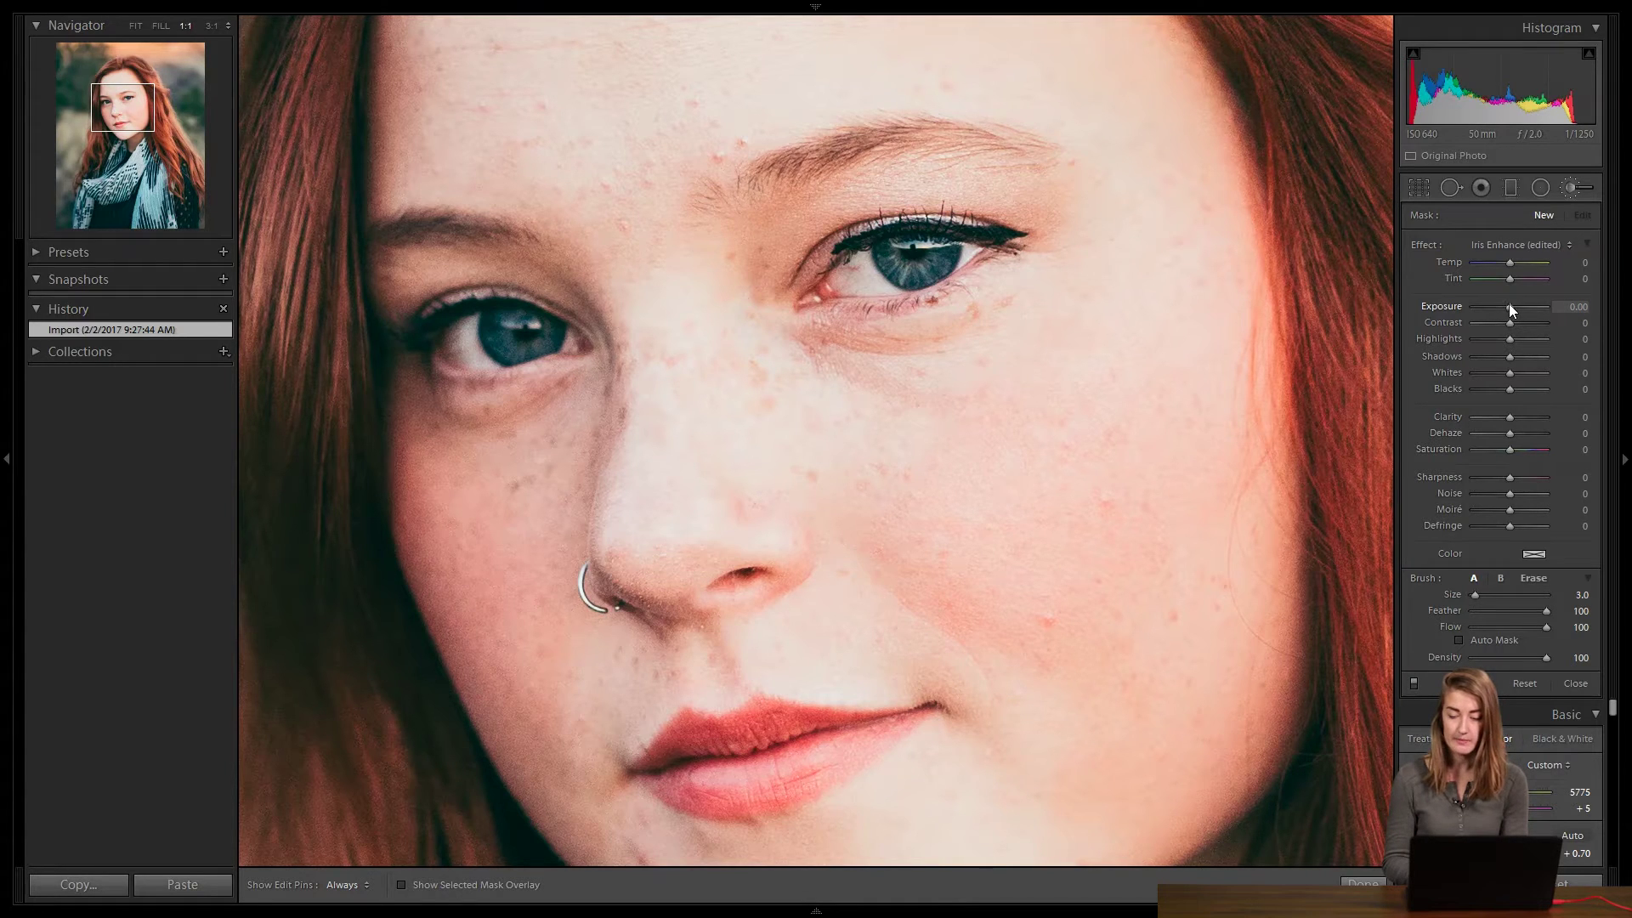
drag(1511, 306, 1517, 309)
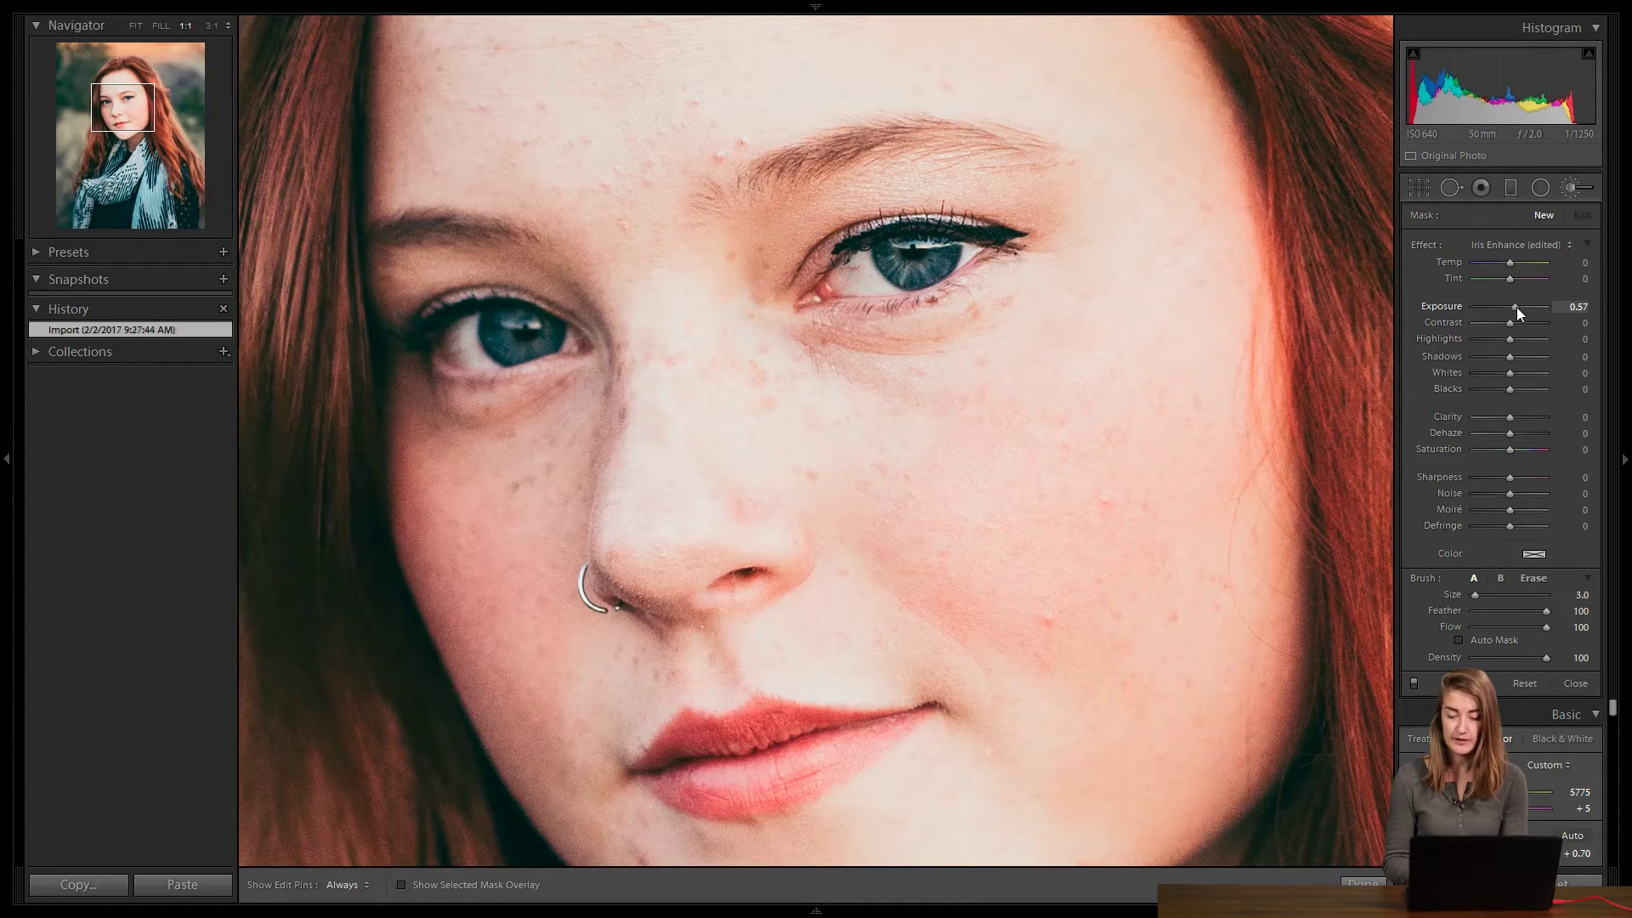
Lower the brush Exposure to 0.38 and raise Sharpness to 12
drag(1517, 308, 1514, 308)
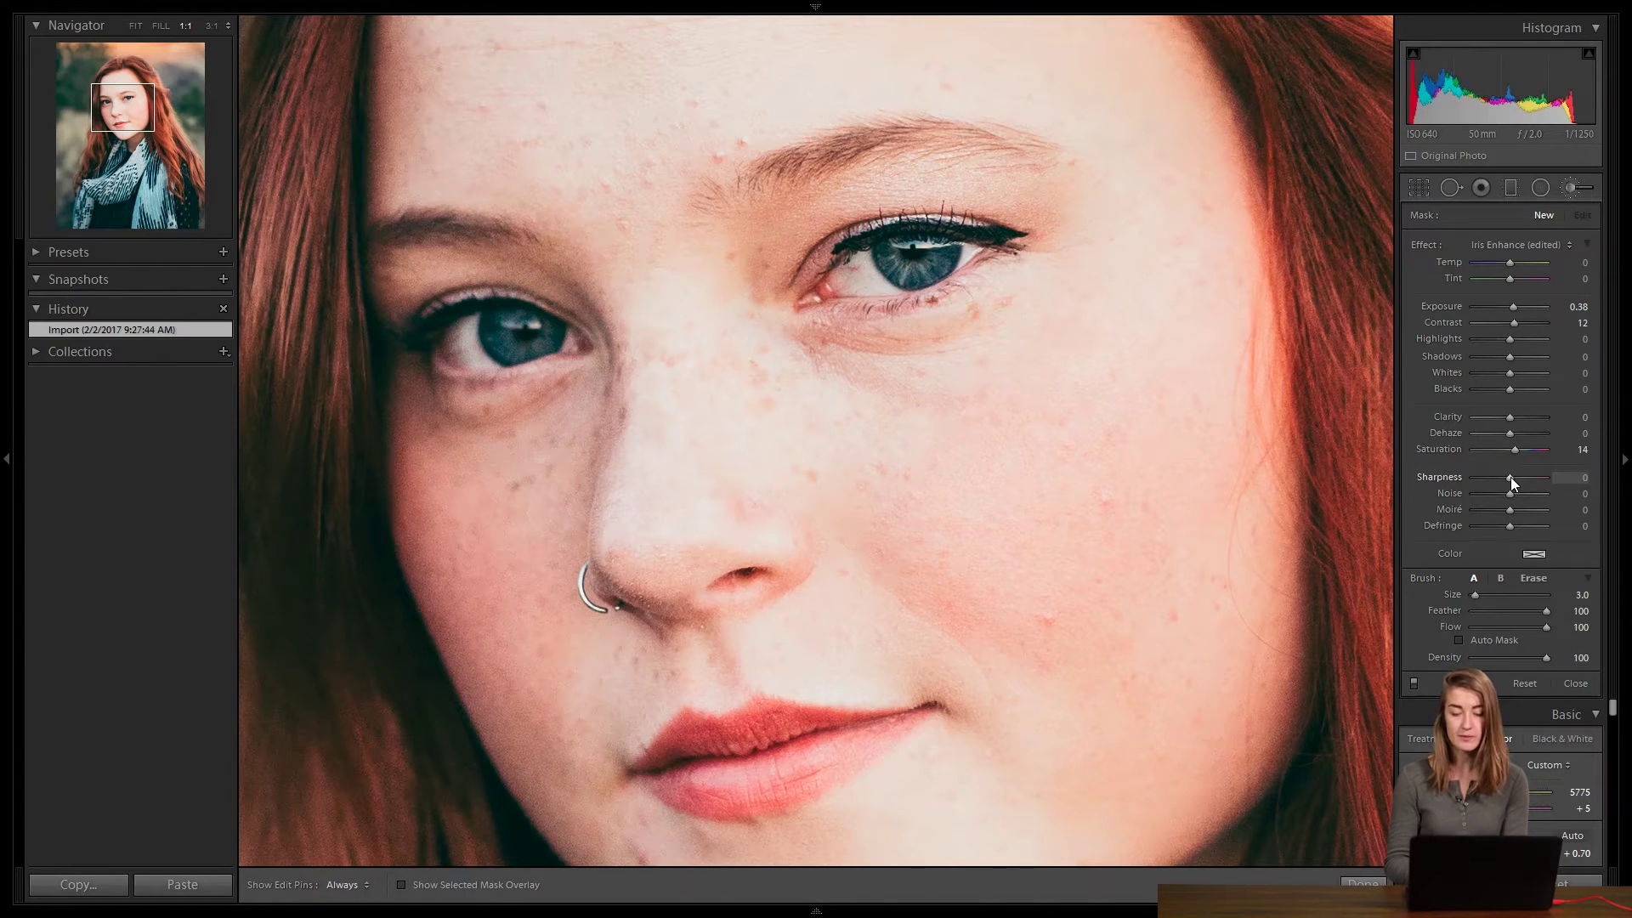
drag(1511, 477, 1514, 477)
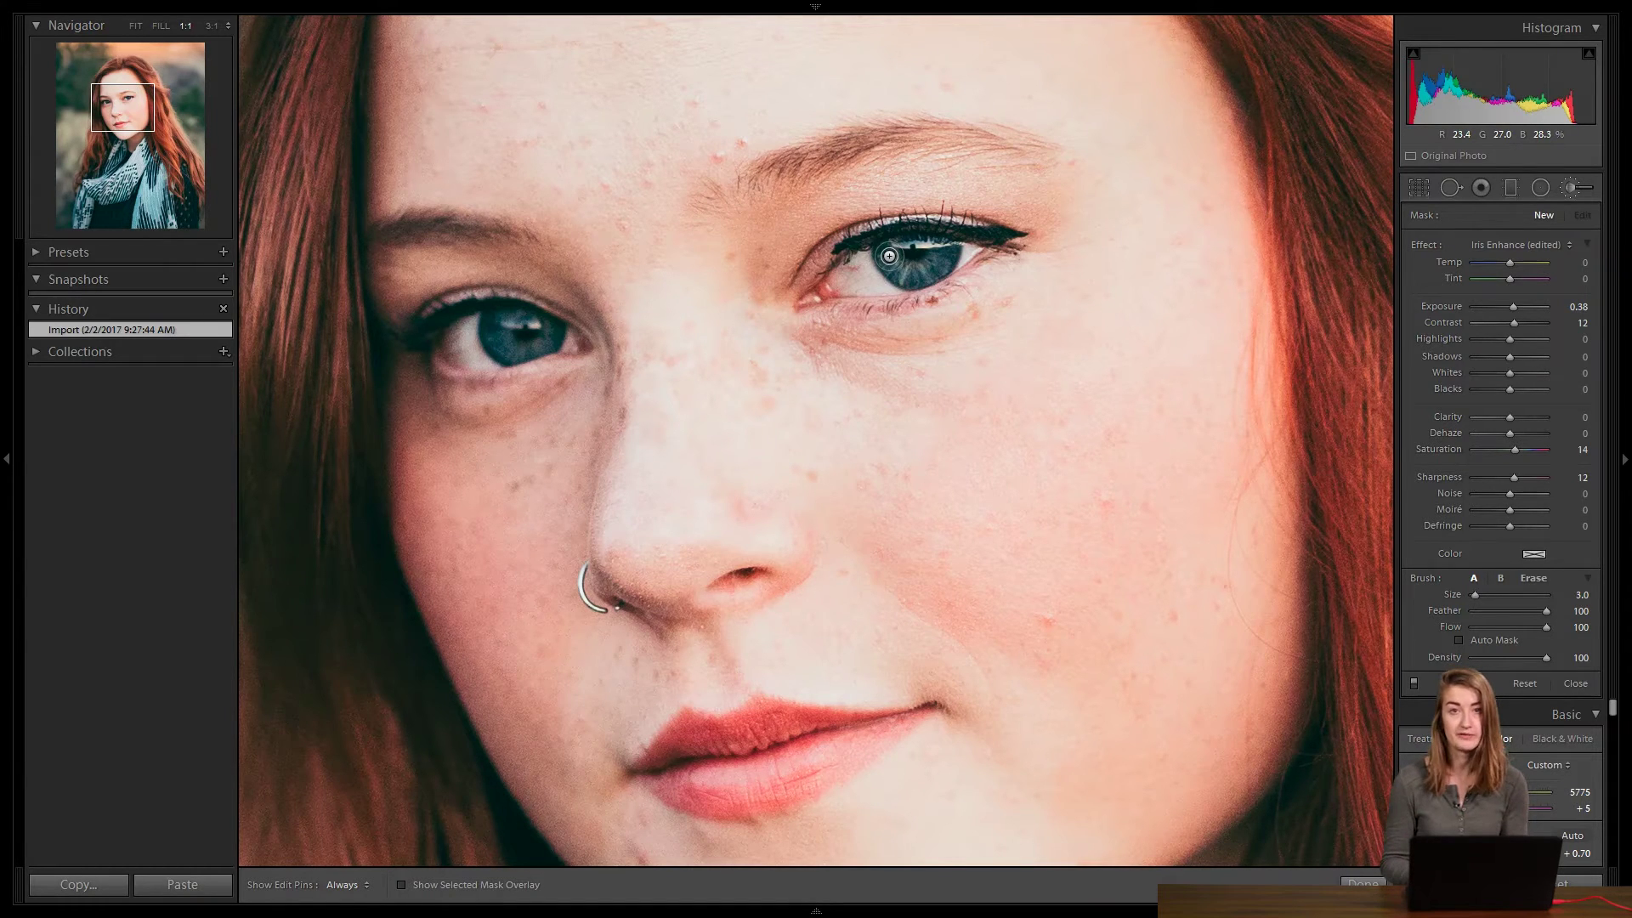
Paint the edited Iris Enhance stroke around the right eye's iris
mouse_move(889, 255)
mouse_down()
mouse_move(926, 267)
mouse_move(940, 251)
mouse_move(899, 263)
mouse_move(914, 280)
mouse_move(953, 254)
mouse_move(933, 262)
mouse_up()
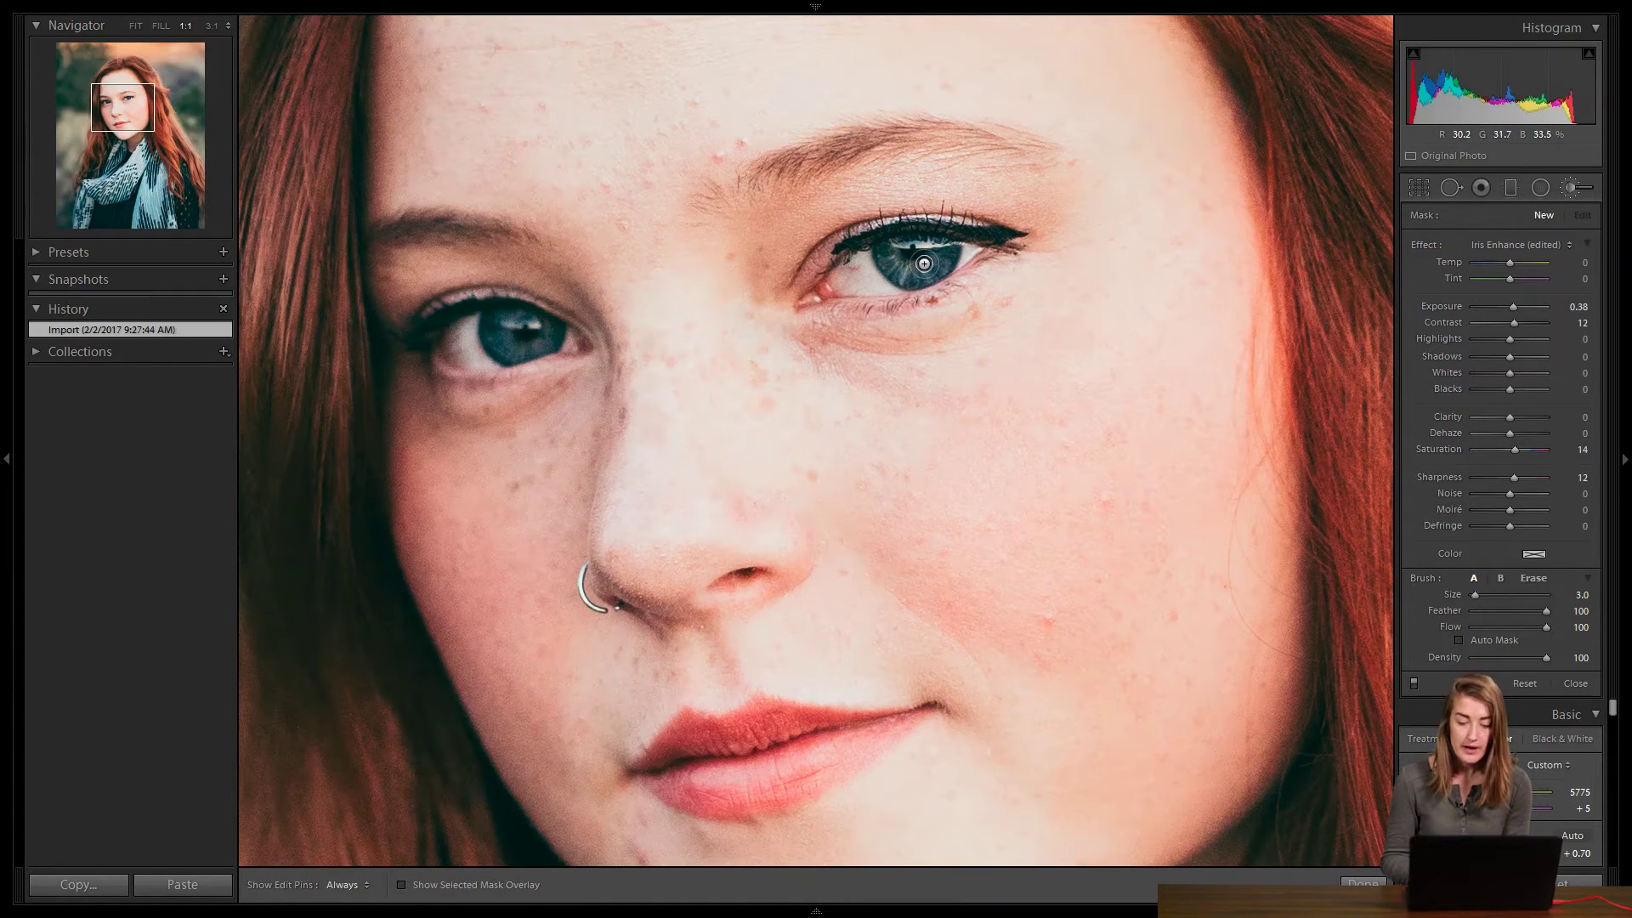
Paint two more Iris Enhance strokes across the left iris
key(h)
mouse_move(922, 272)
mouse_down()
mouse_move(885, 251)
mouse_move(947, 256)
mouse_move(912, 273)
mouse_move(950, 254)
mouse_move(917, 270)
mouse_move(884, 248)
mouse_move(935, 267)
mouse_up()
key(h)
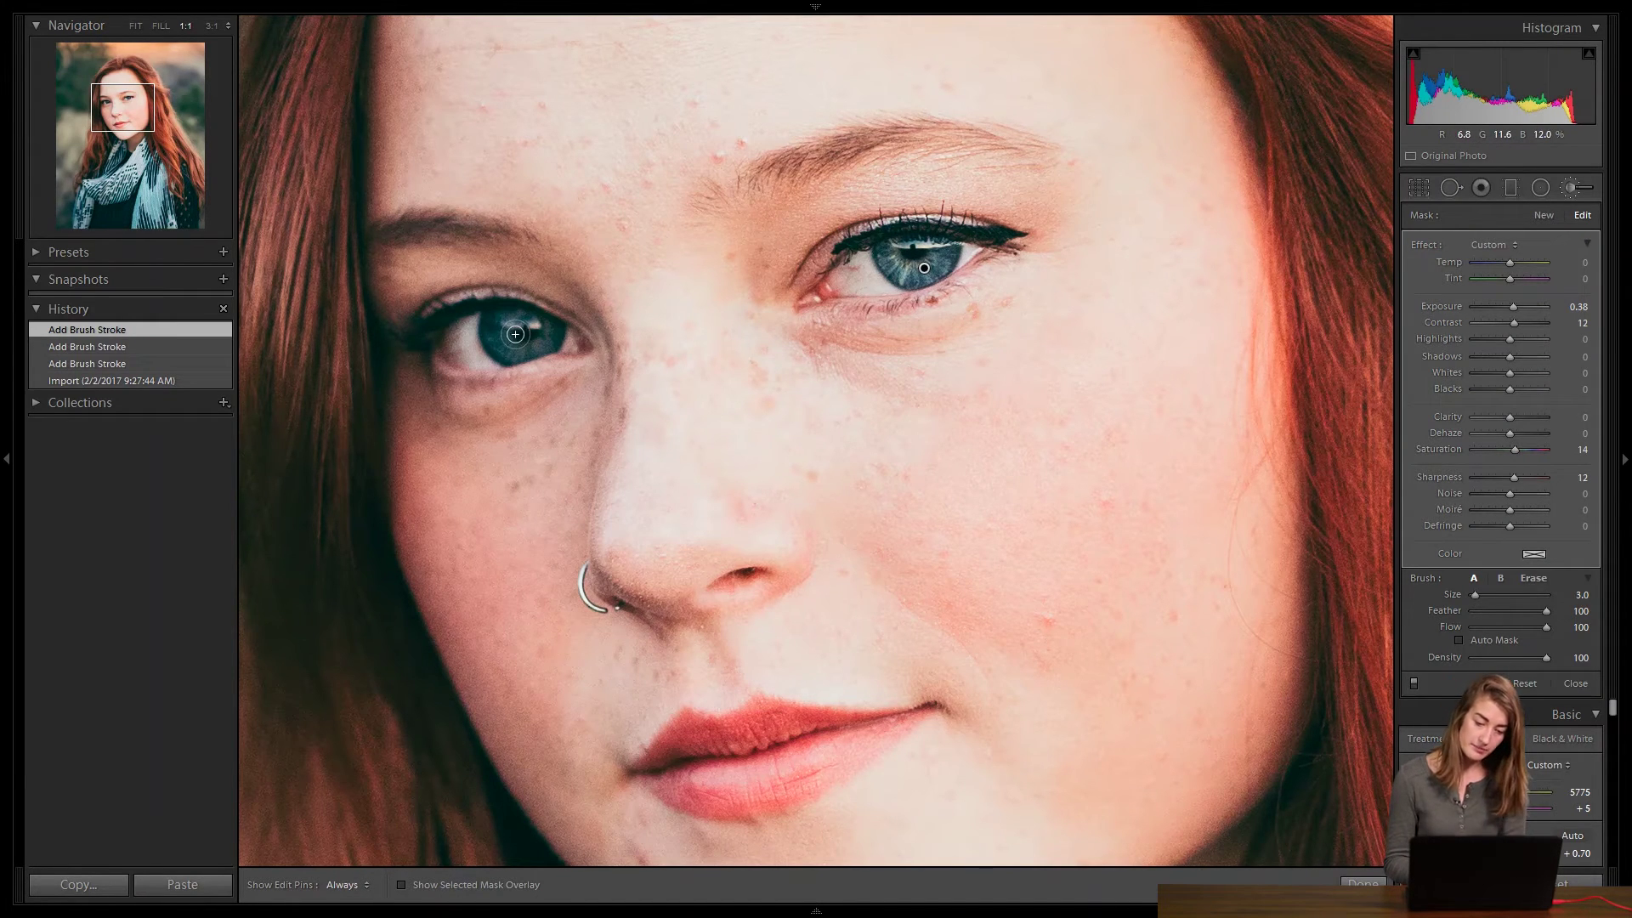
key(h)
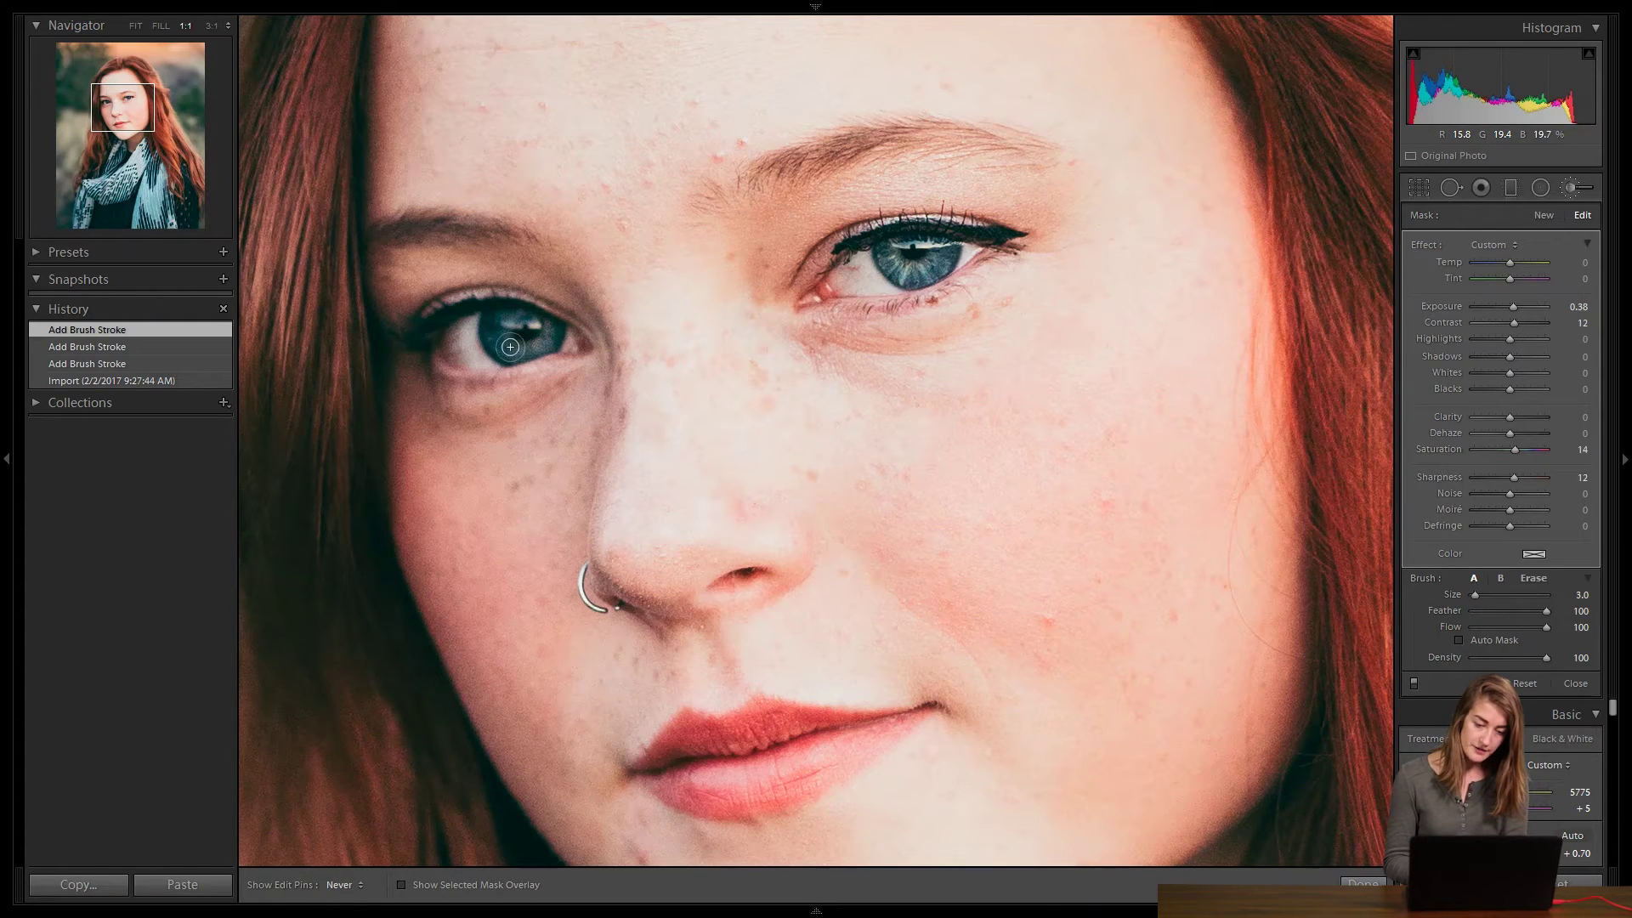
mouse_move(498, 340)
mouse_down()
mouse_move(548, 331)
mouse_move(529, 331)
mouse_up()
key(h)
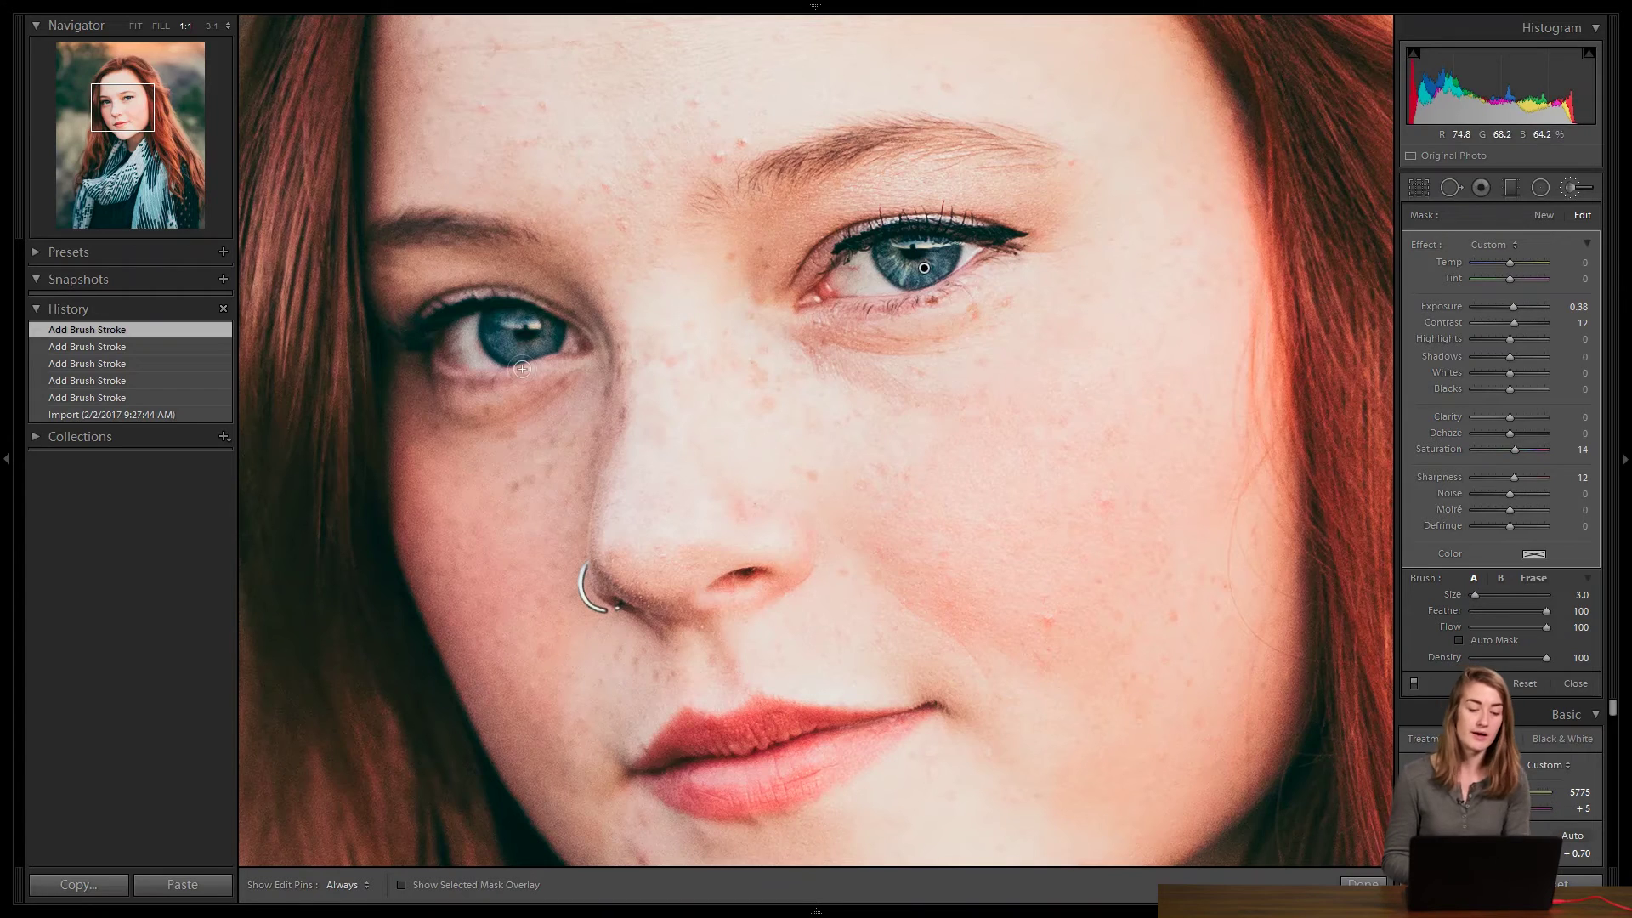
Erase overspill around the left iris with a size 2.0 eraser, then add a touch-up stroke
key(alt)
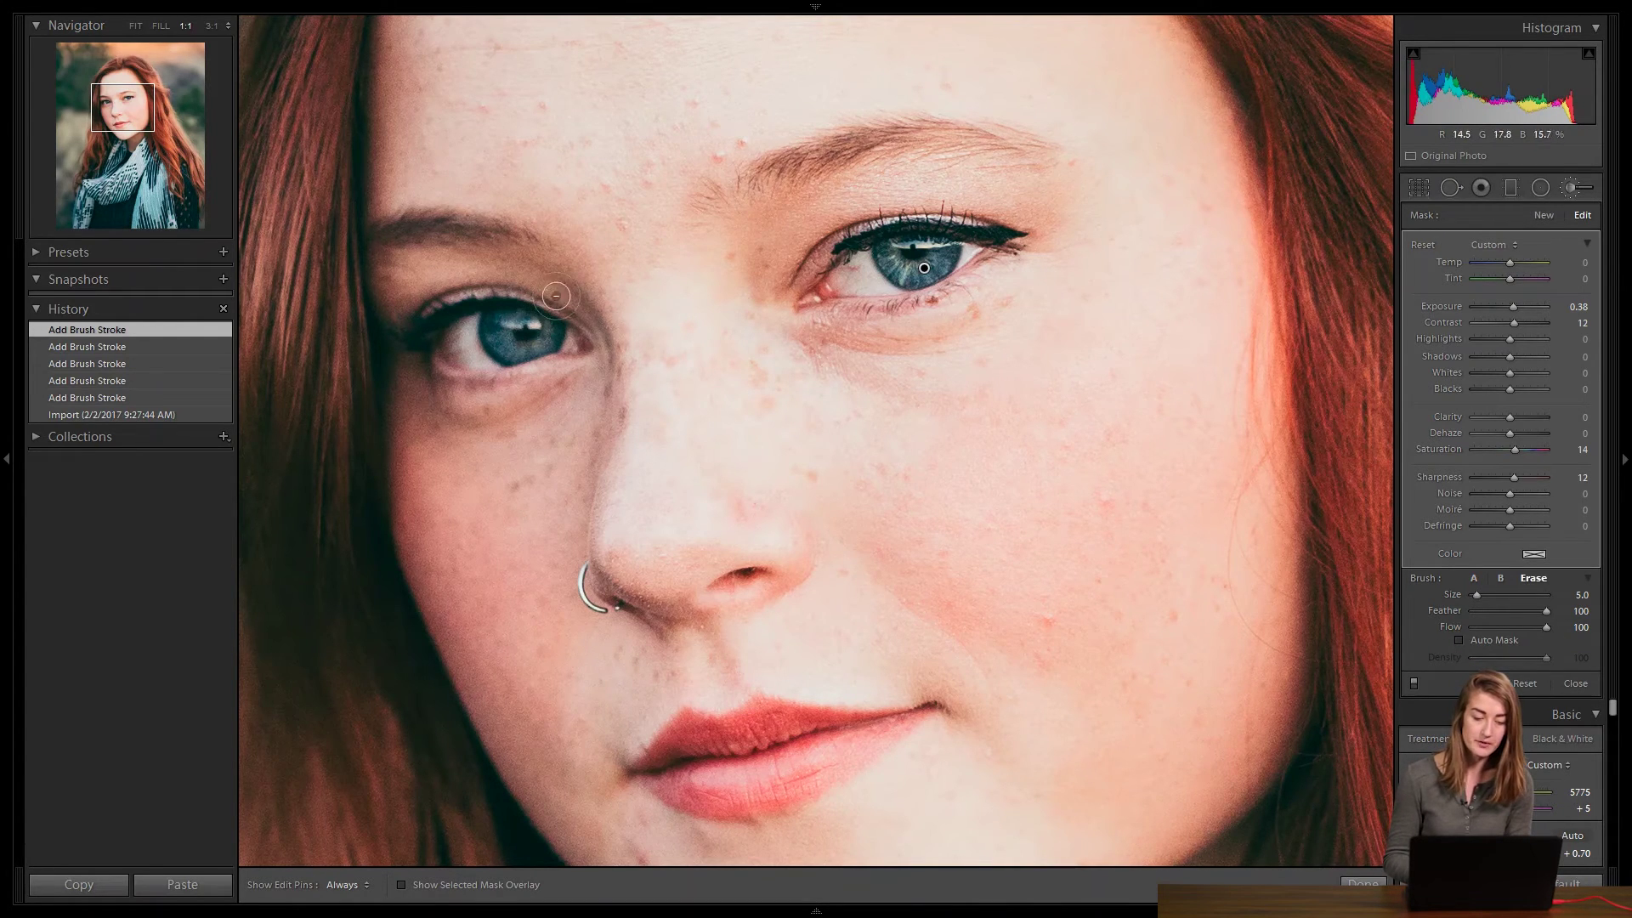
key(alt)
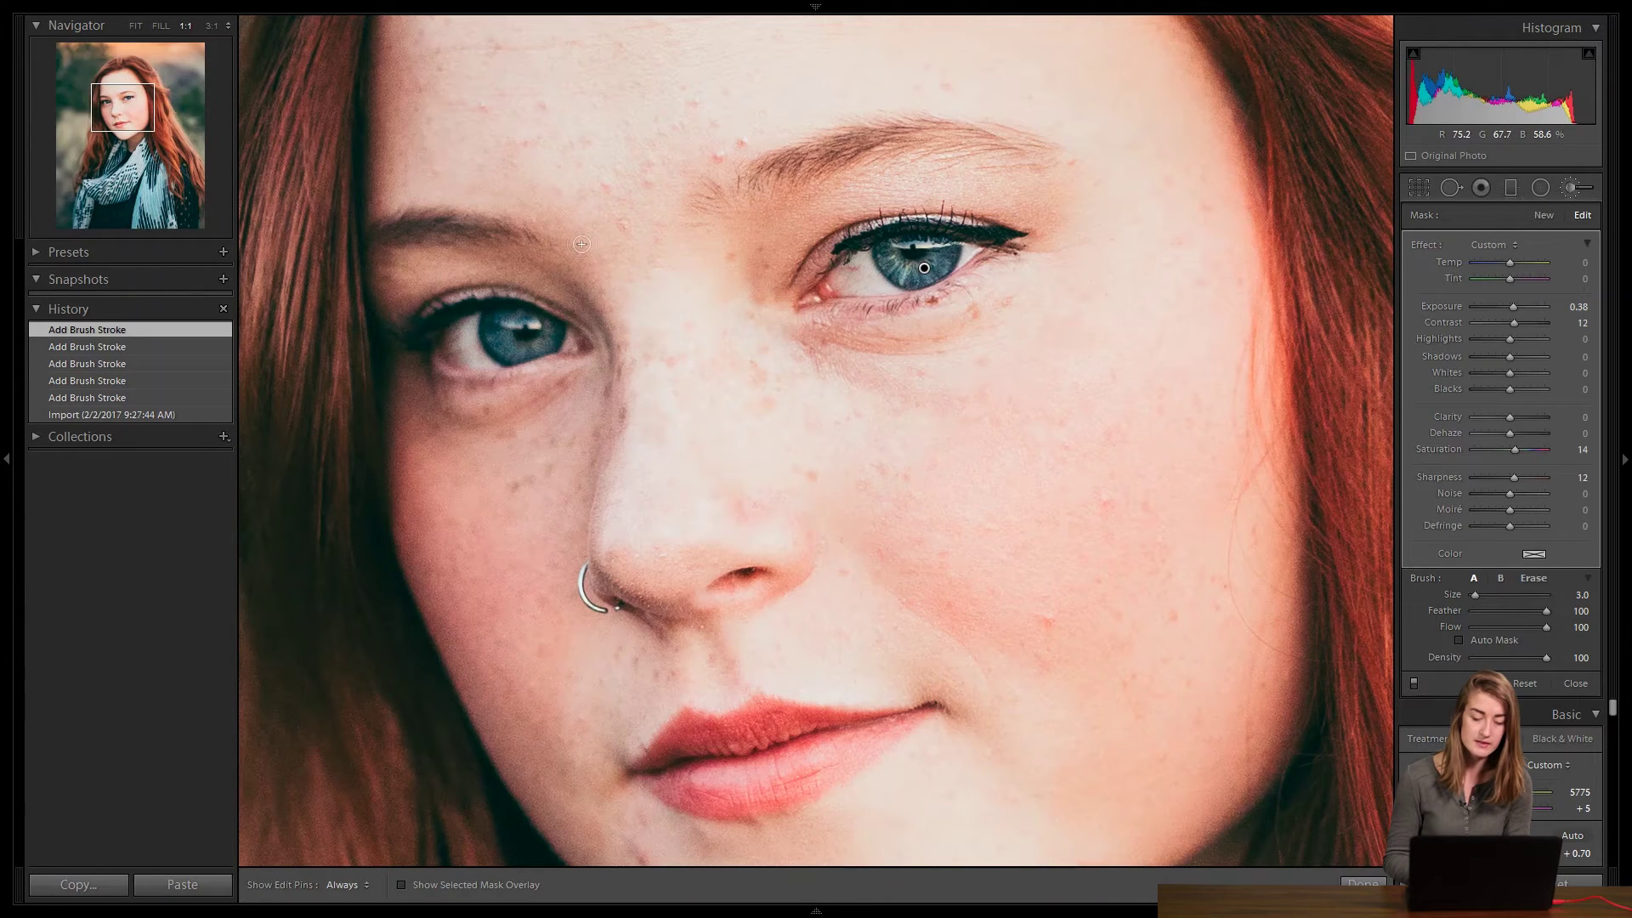
key(alt)
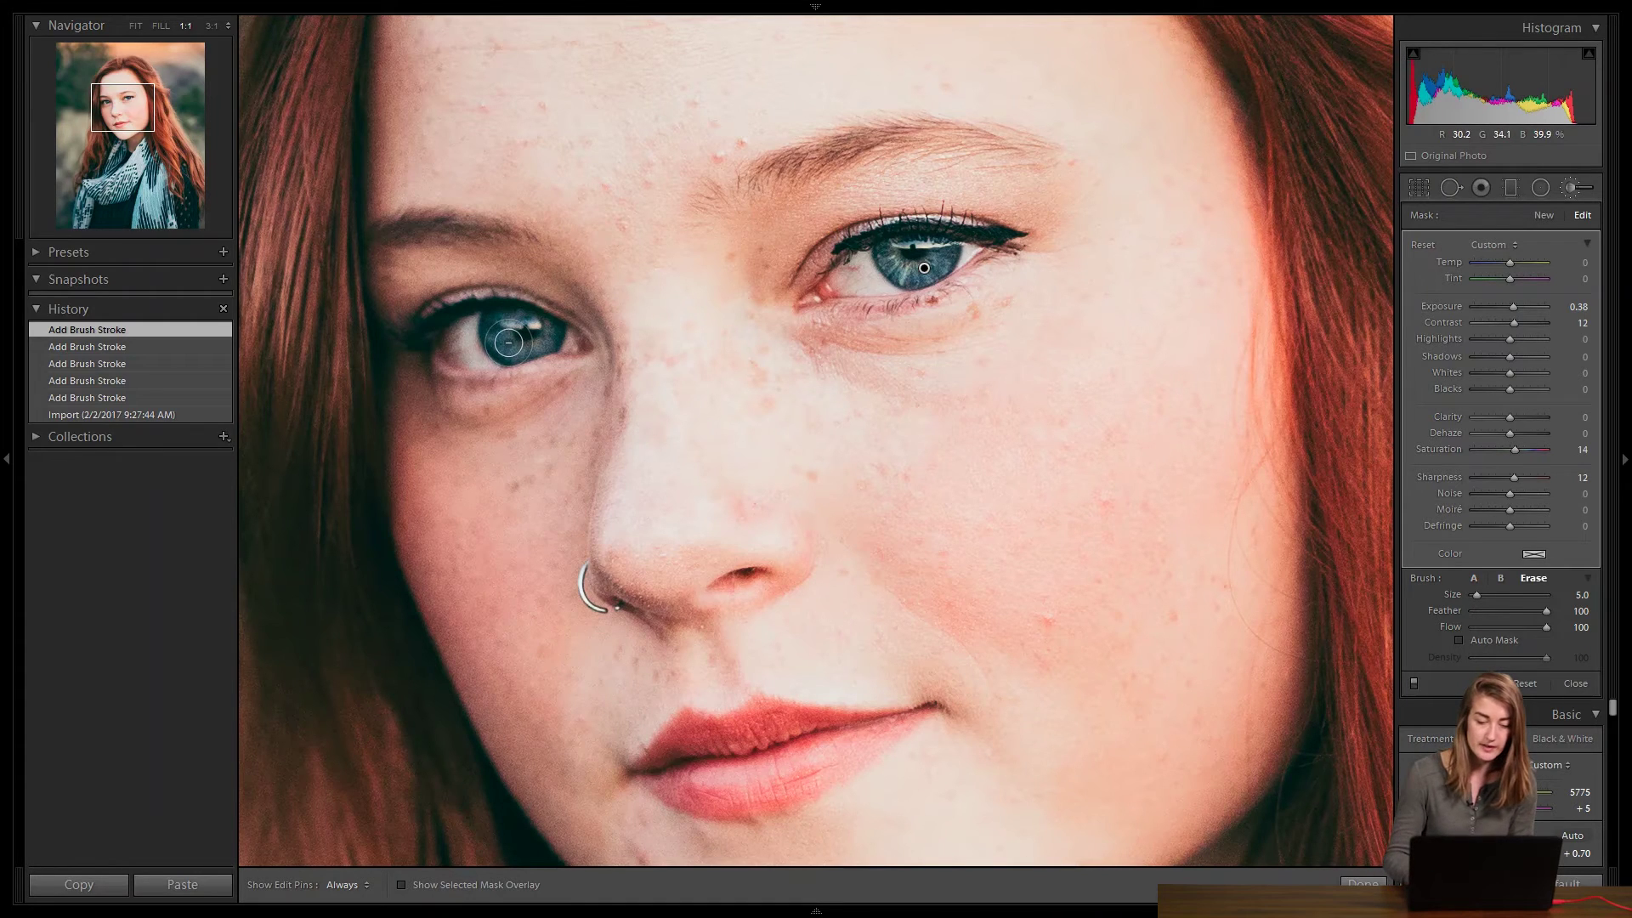
key(bracketleft)
key(bracketleft)
key(bracketleft)
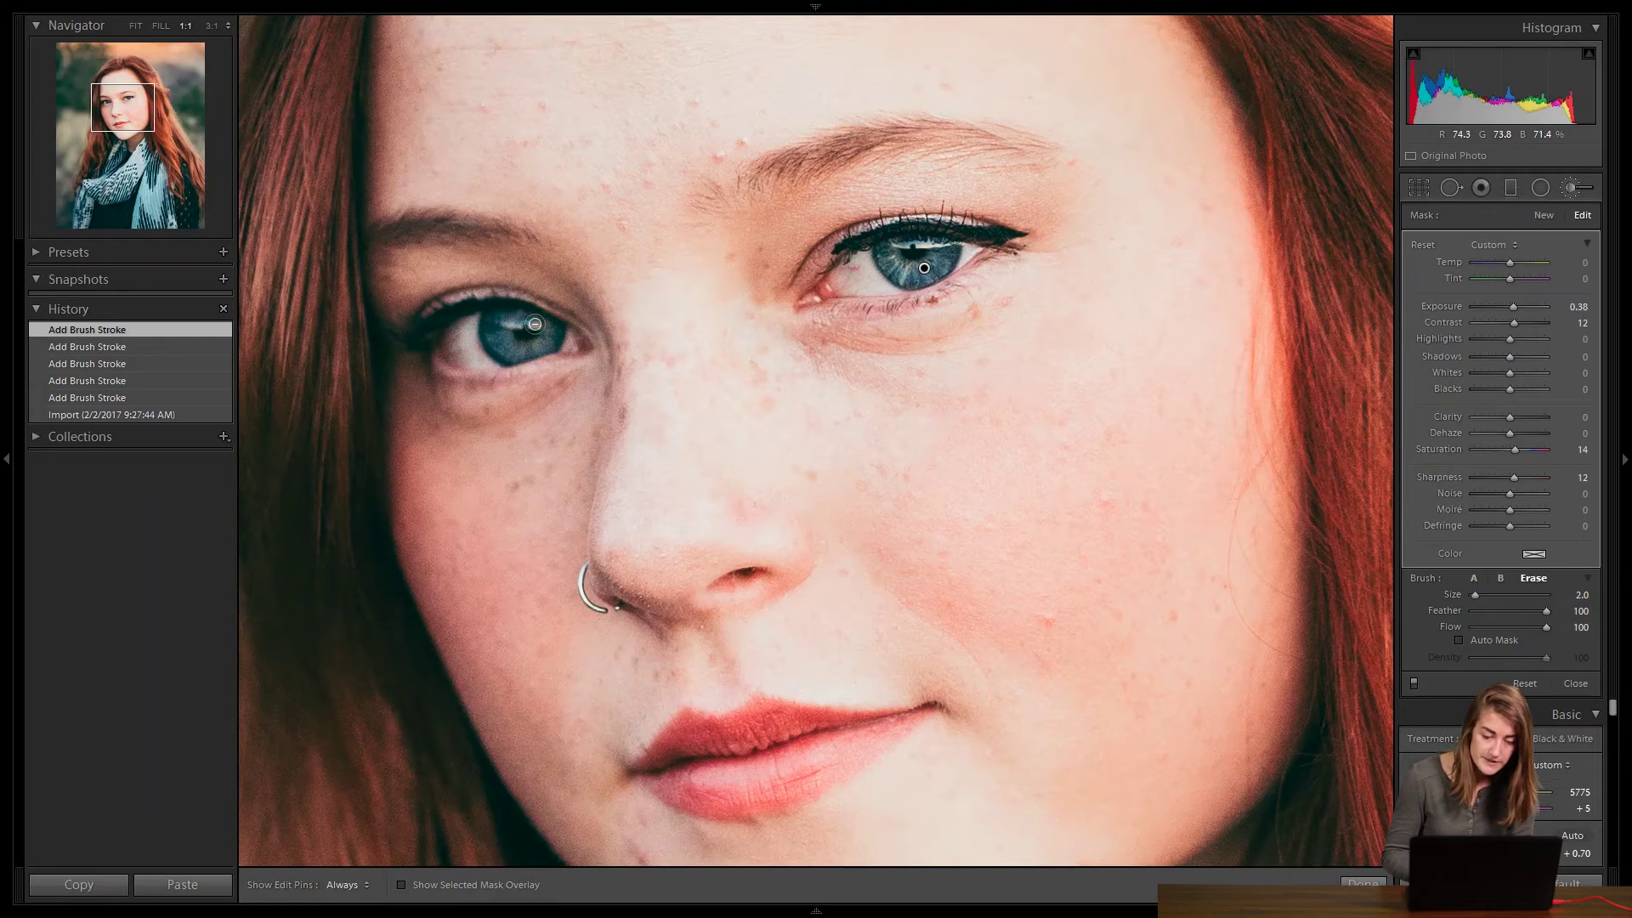
key(h)
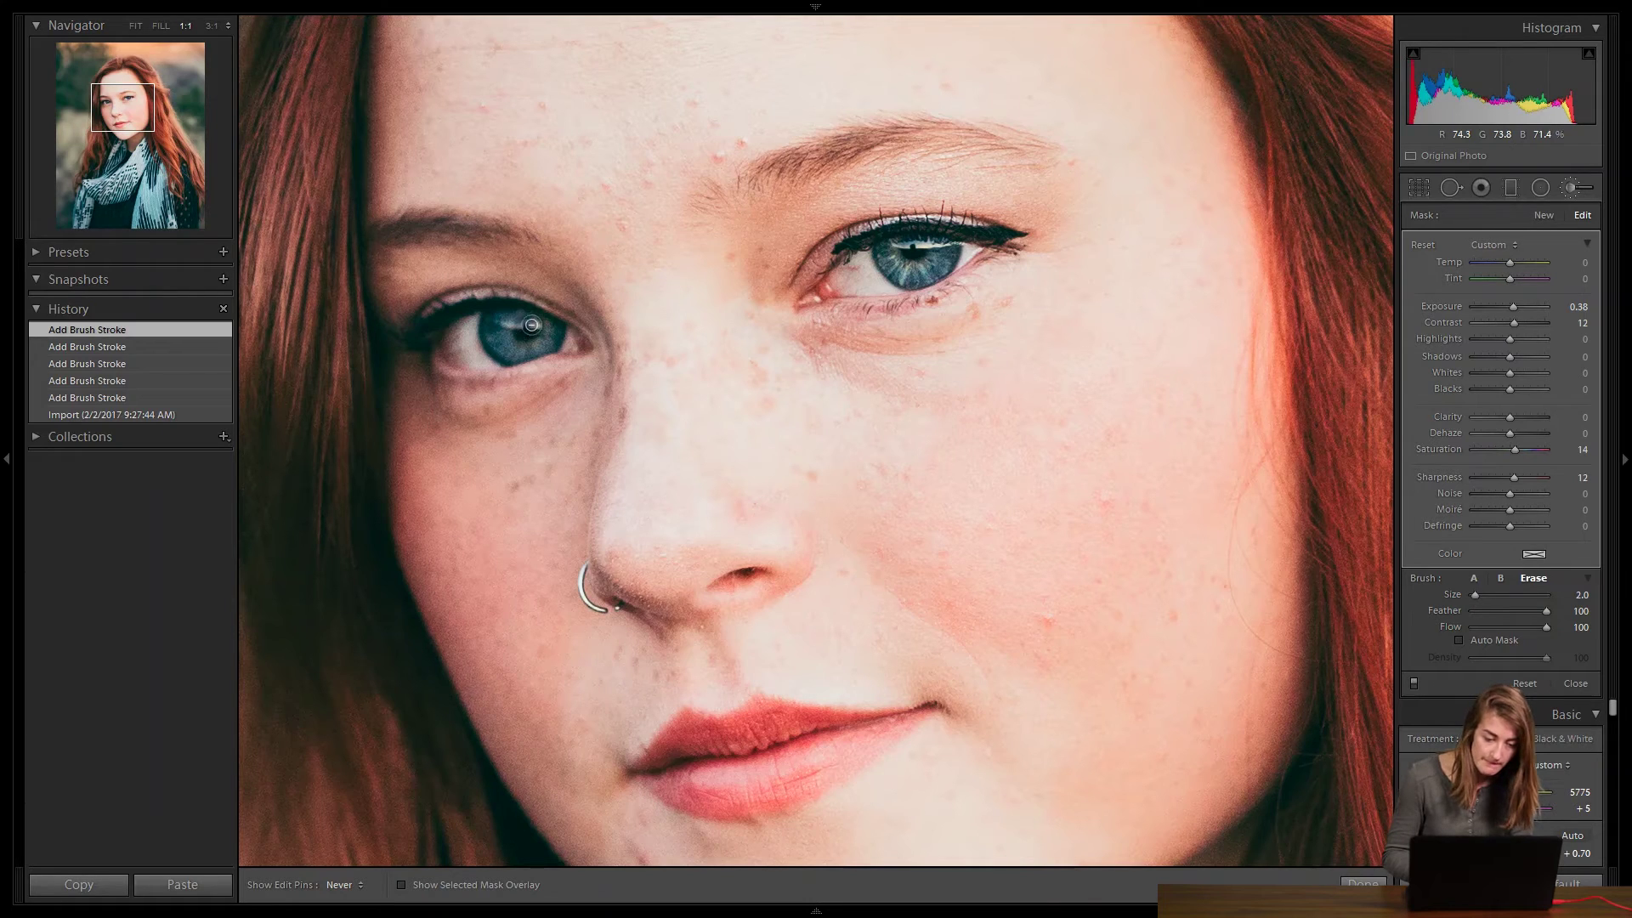
drag(513, 319, 633, 326)
key(h)
key(h)
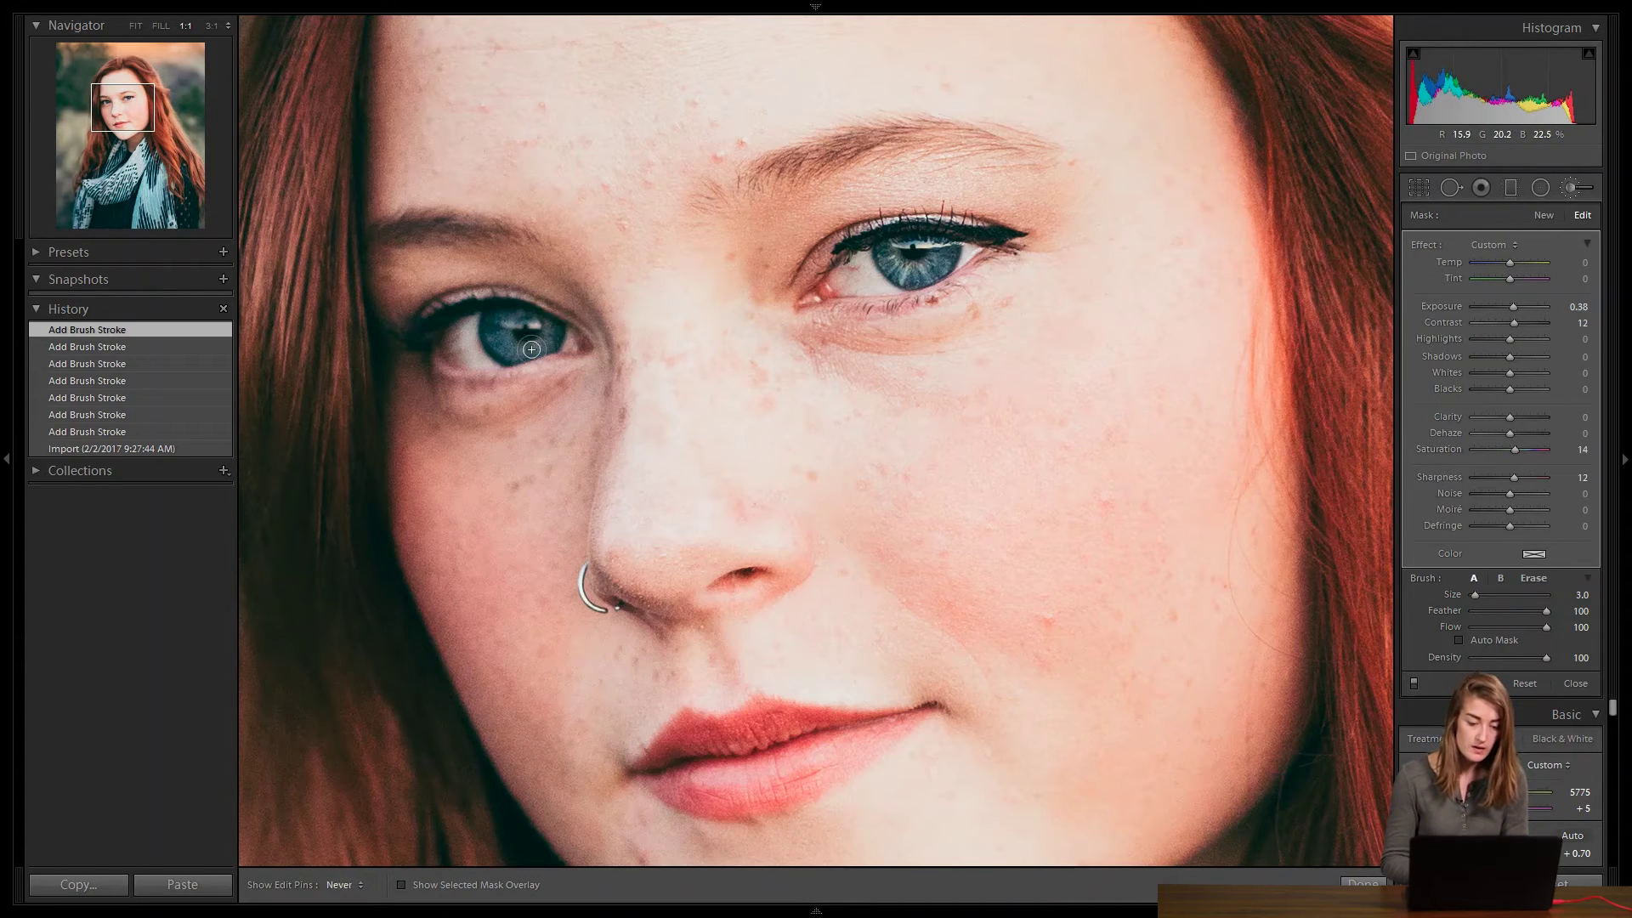
drag(503, 341, 511, 312)
key(h)
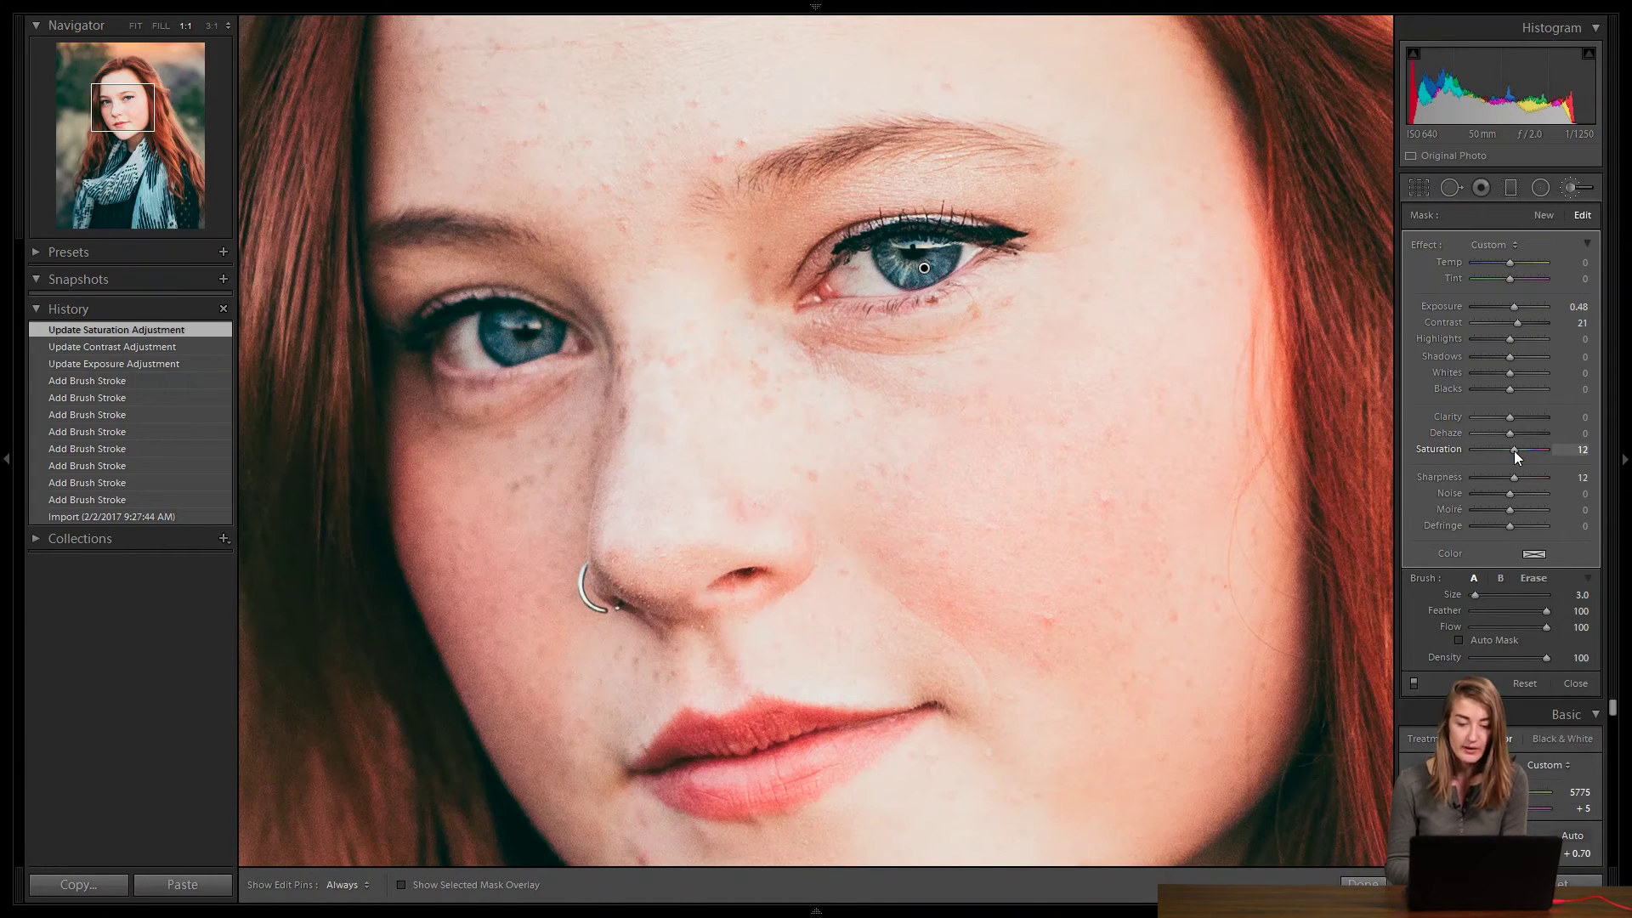
Set the iris adjustment's Saturation to 12
click(1513, 450)
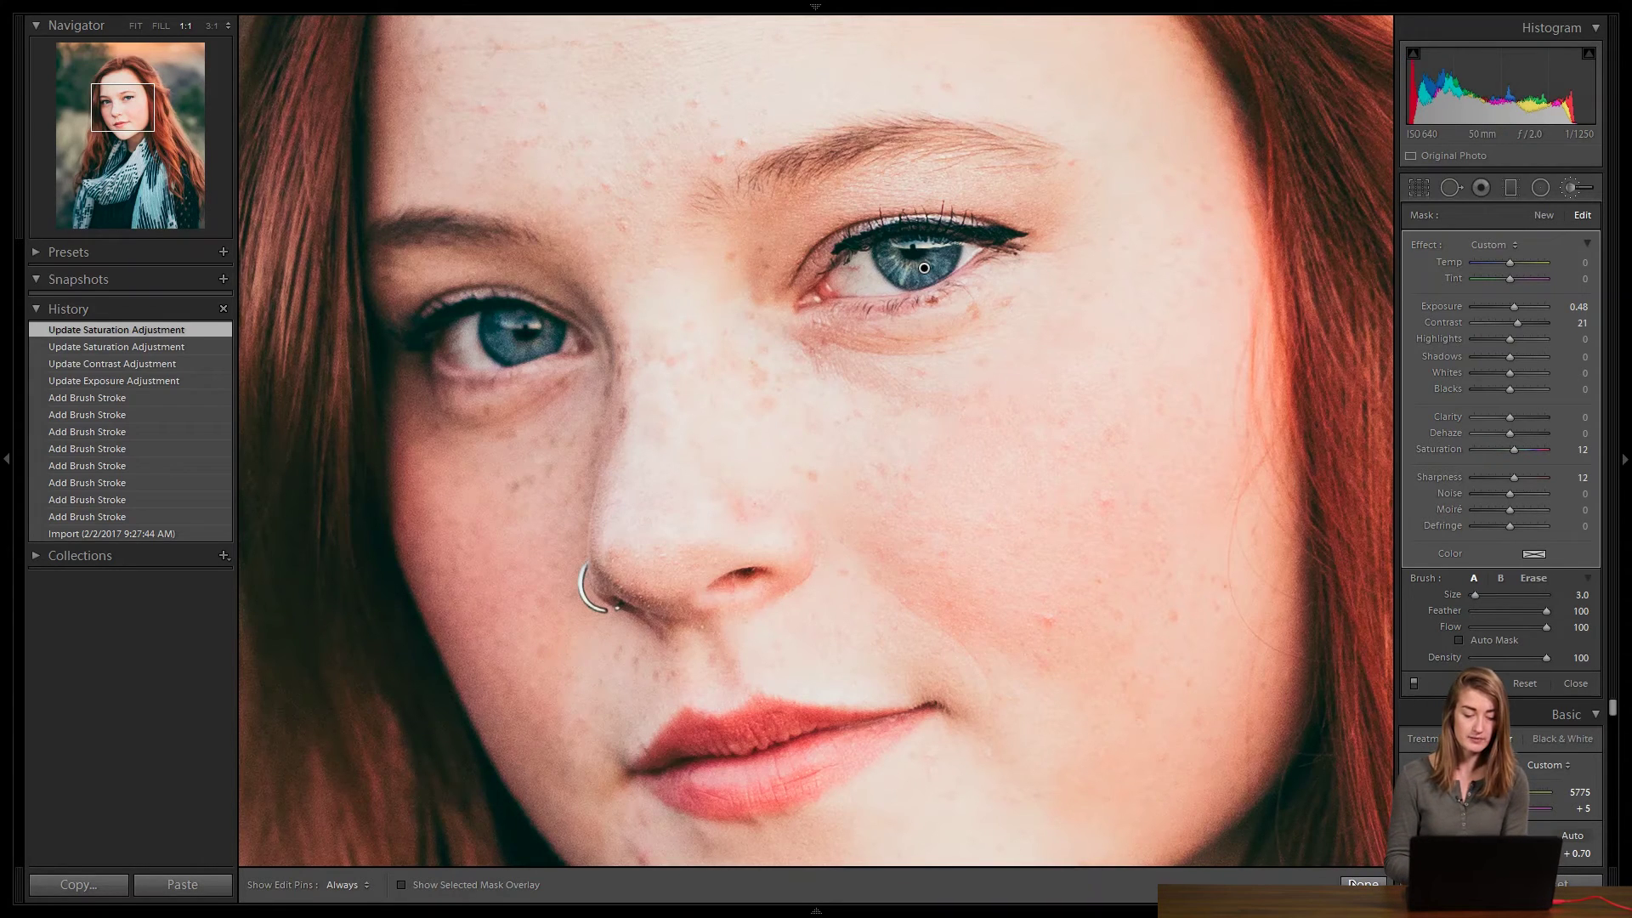
Fit the whole portrait in view and commit the iris brush adjustment
click(136, 26)
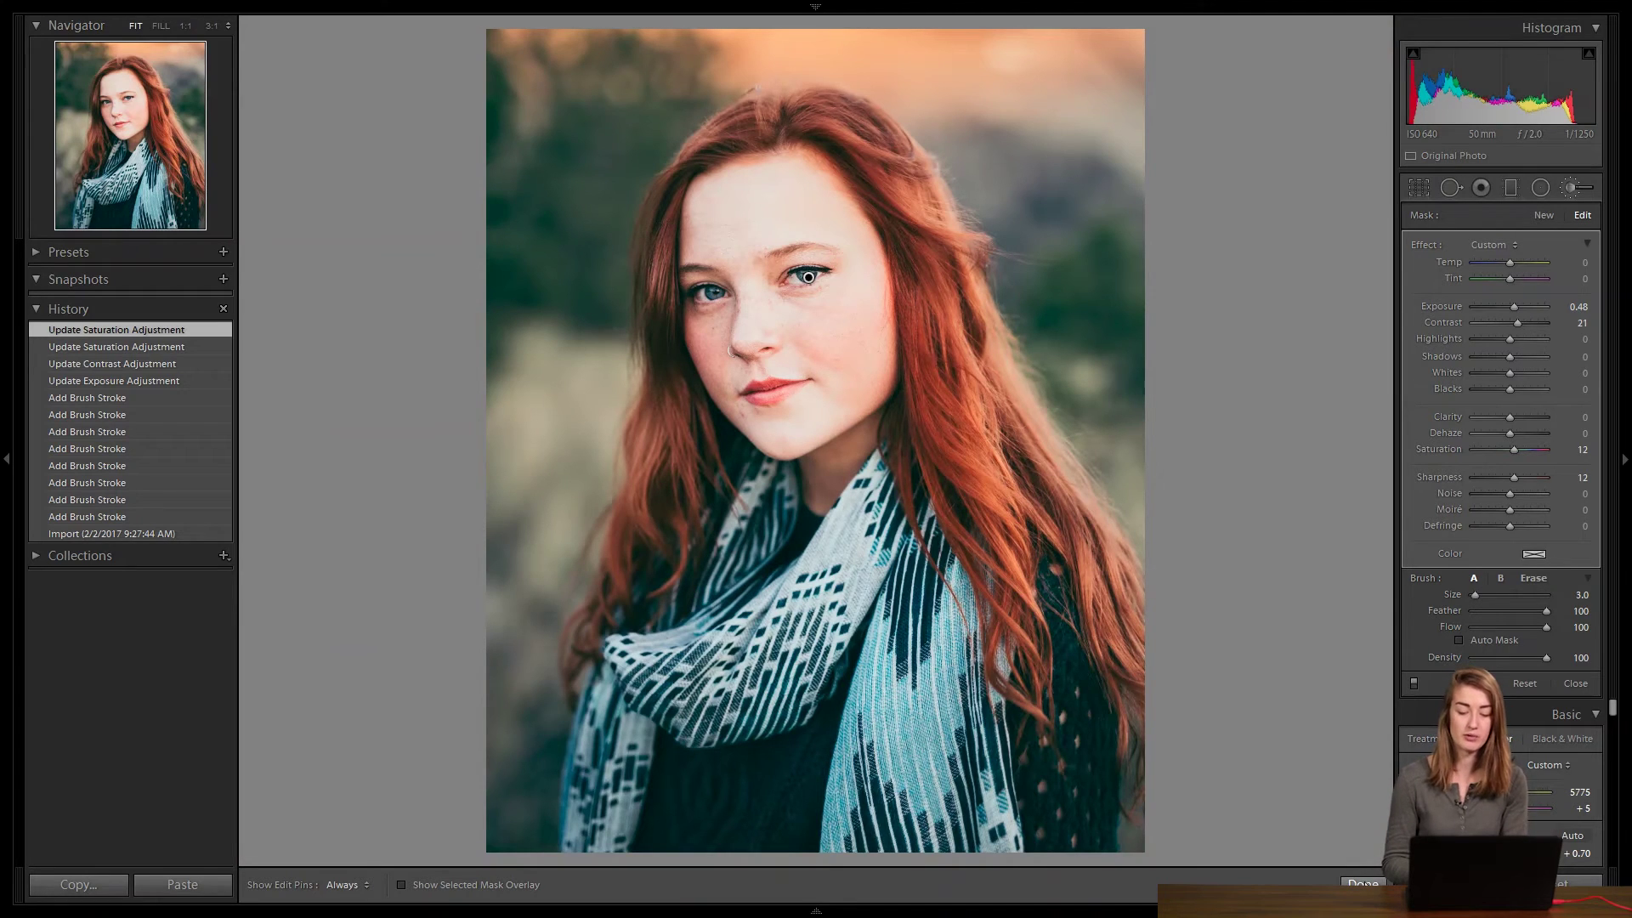
click(1362, 884)
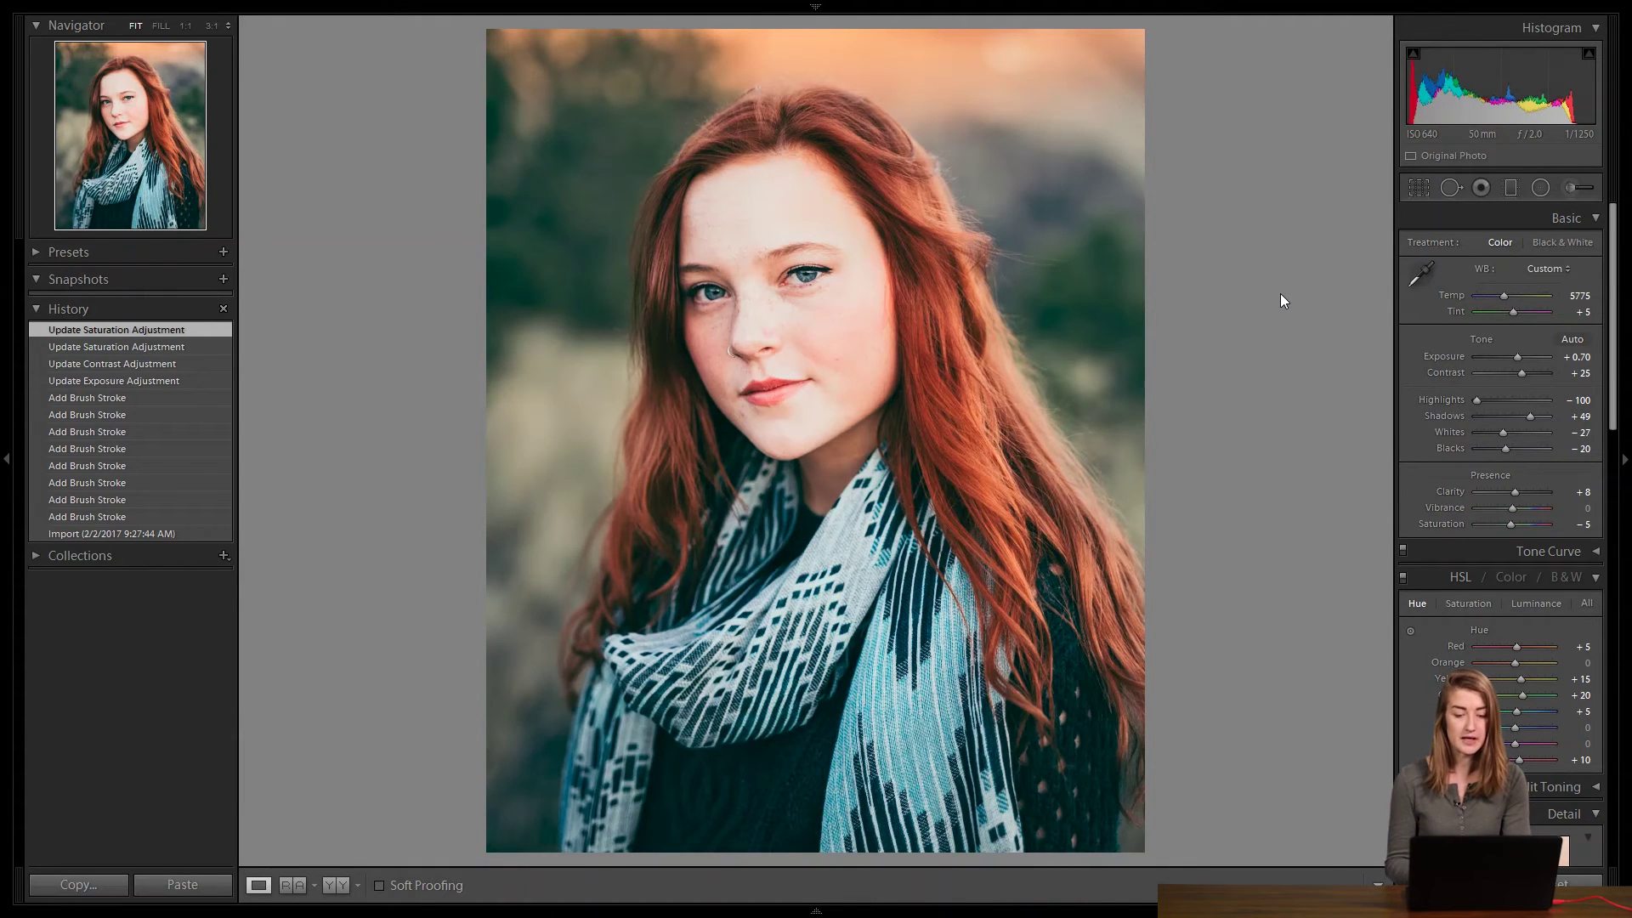
Show the original and the iris-brightened portrait side by side in Before/After view
key(y)
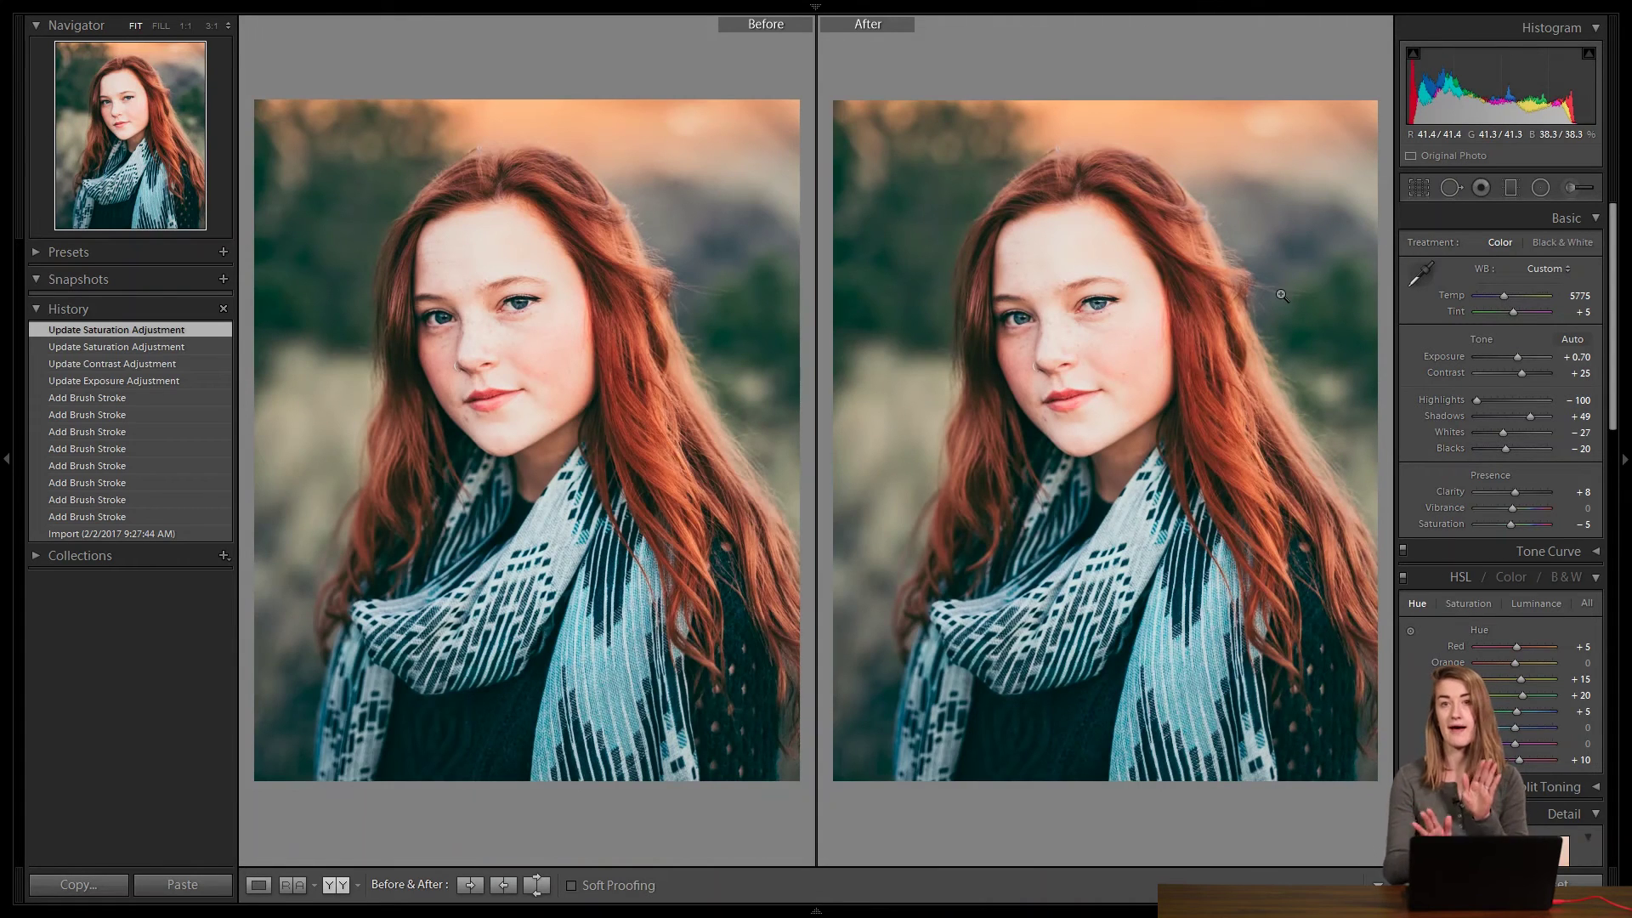